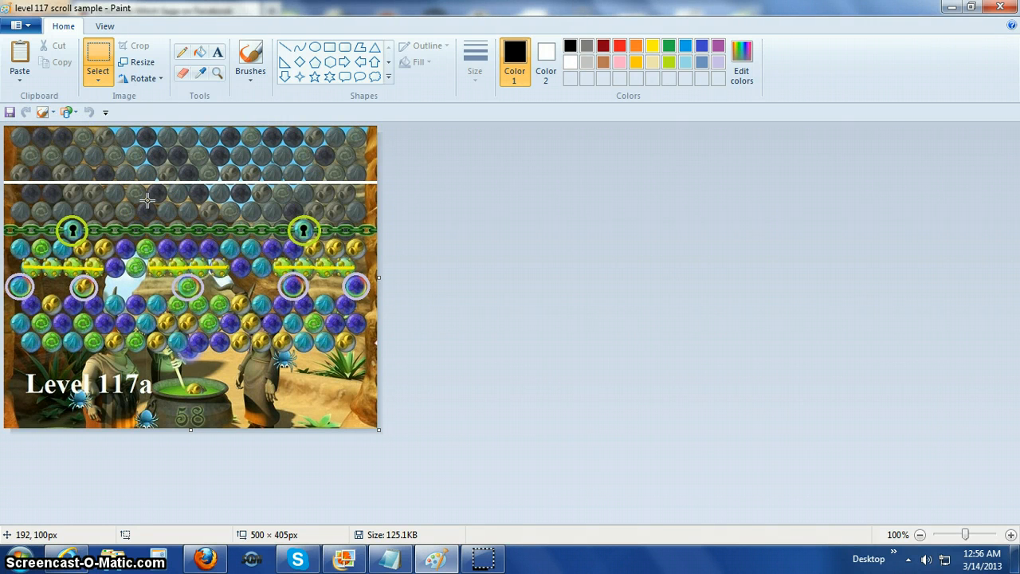
Close the level 117 sample image and use the scroll-up sneak peek charm in the Bubble Witch Saga game.
{"action": "left_click", "coordinate": [1000, 7]}
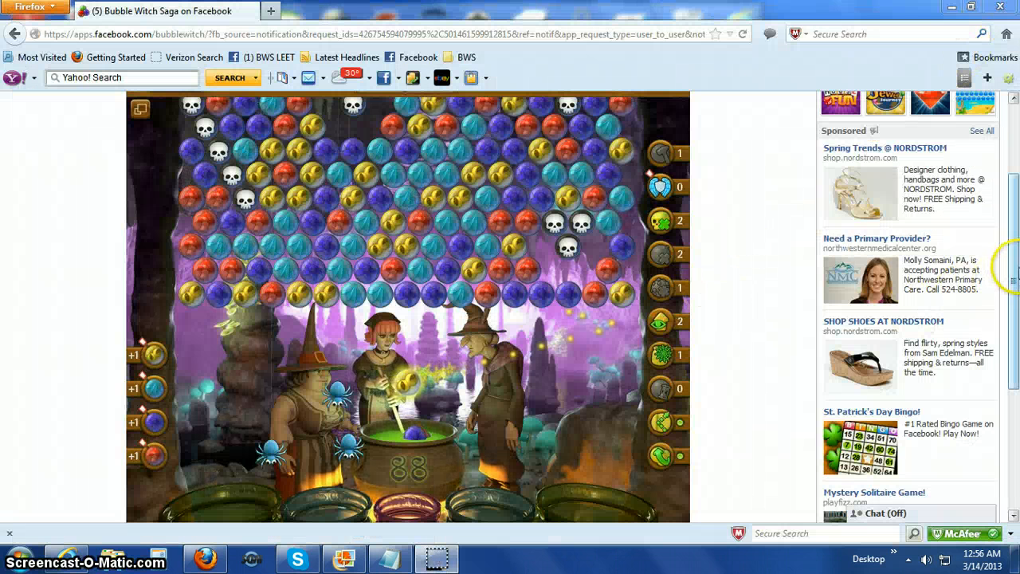
{"action": "left_click", "coordinate": [1014, 268]}
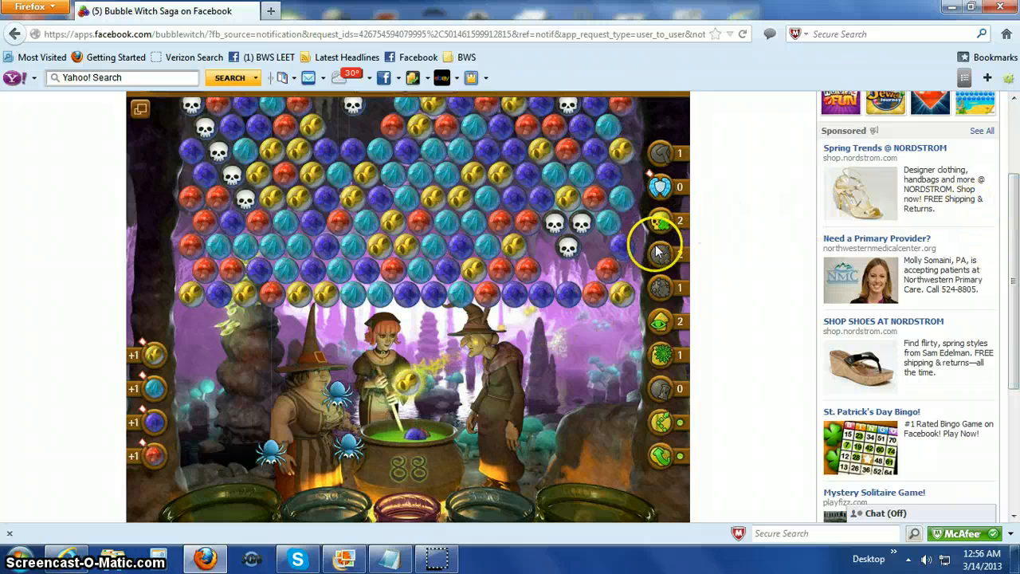
{"action": "left_click", "coordinate": [669, 325]}
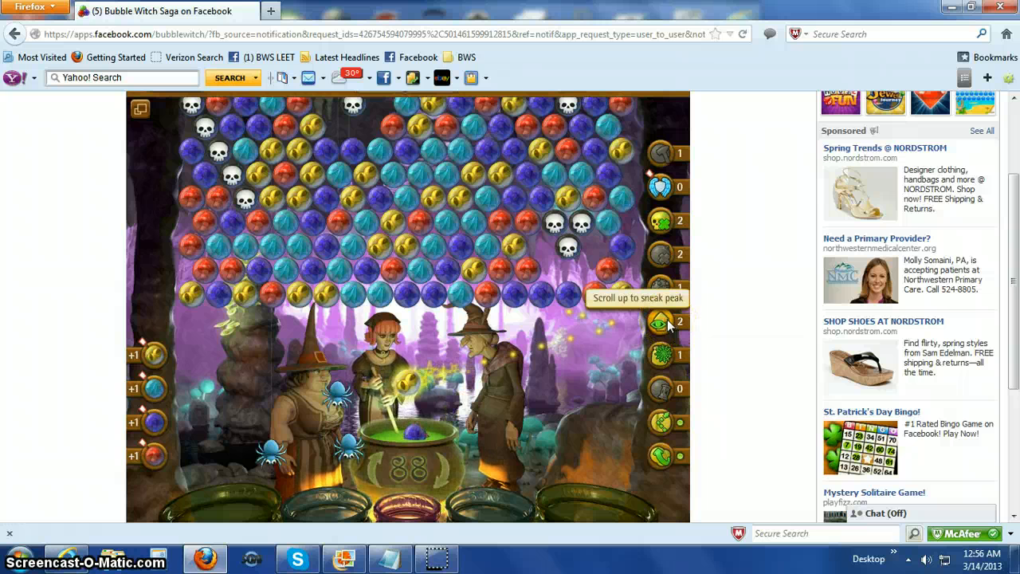
{"action": "scroll", "coordinate": [669, 325], "scroll_direction": "up", "scroll_amount": 1}
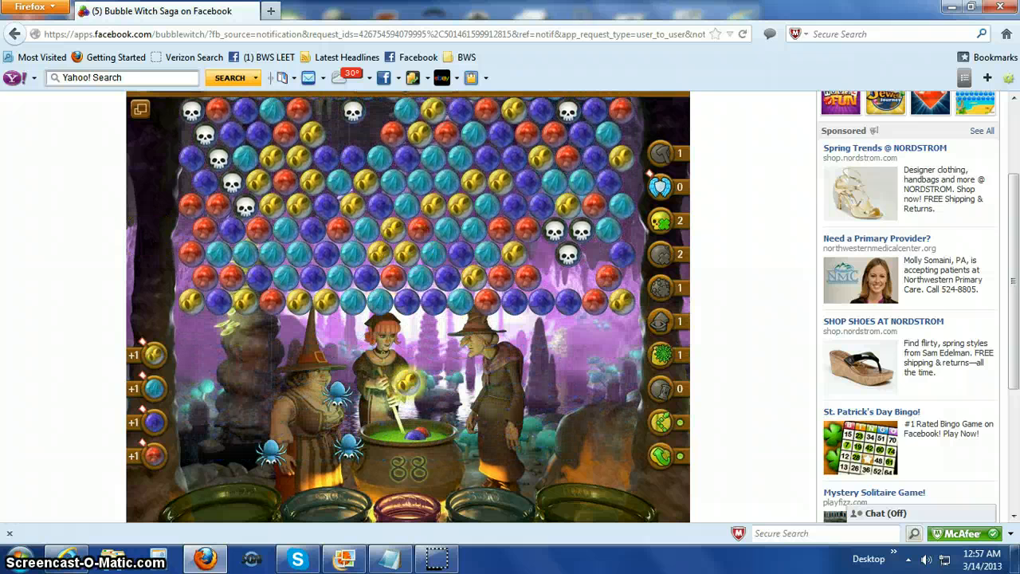
Open a new Paint window and paste the captured screenshot of the level's upper bubble rows.
{"action": "left_click", "coordinate": [12, 558]}
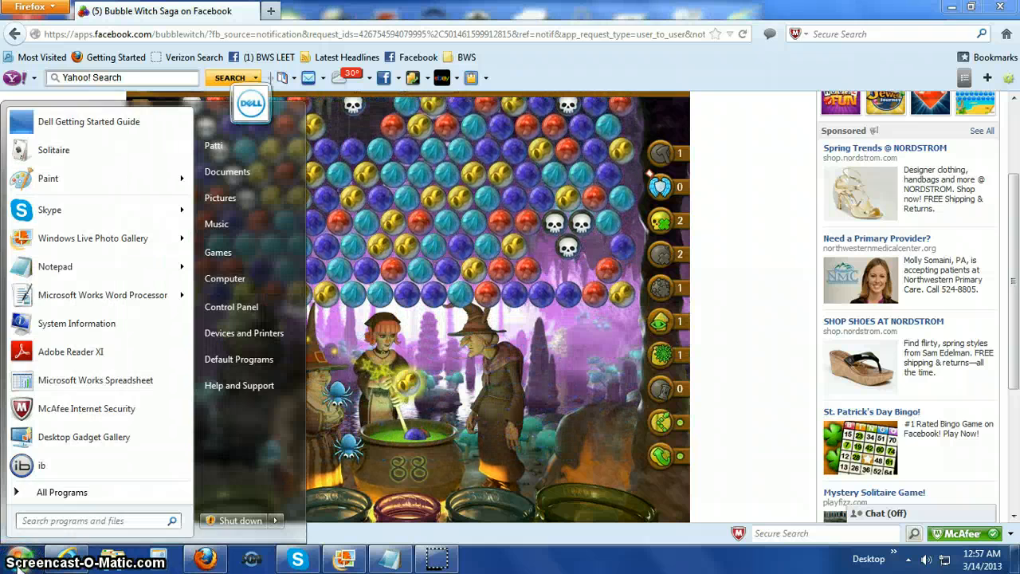
{"action": "left_click", "coordinate": [32, 188]}
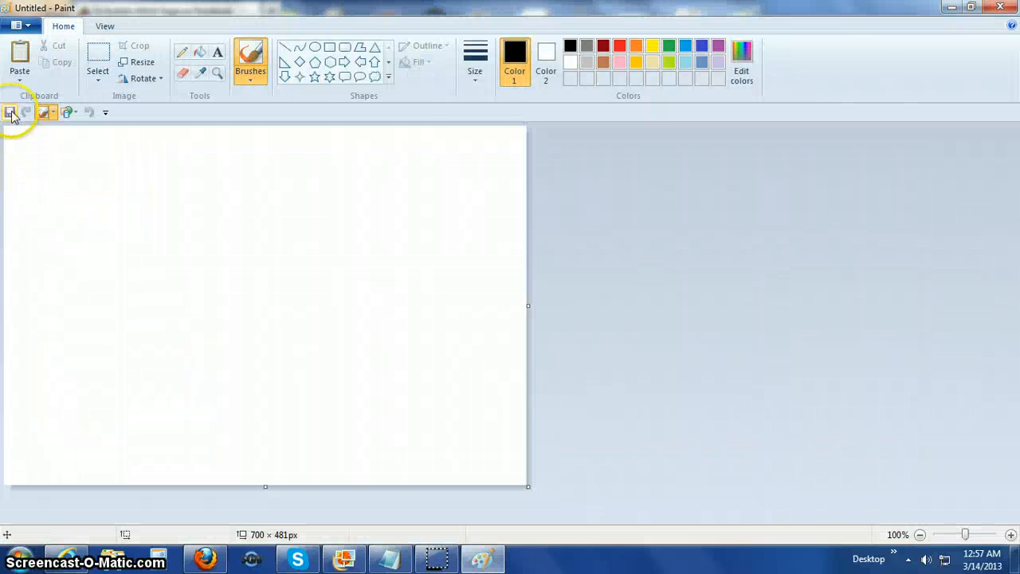
{"action": "left_click", "coordinate": [18, 54]}
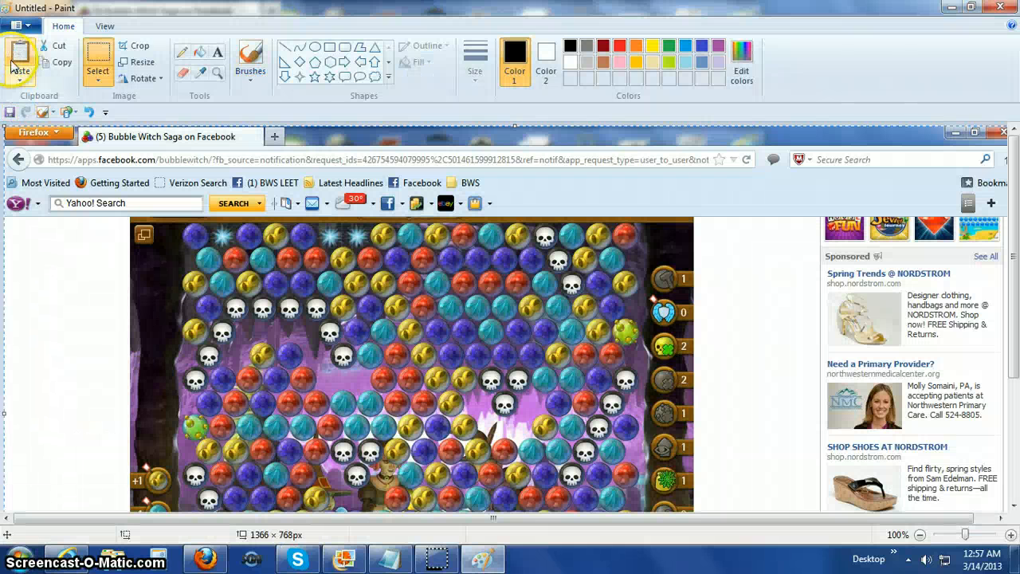
Save the pasted screenshot as a JPEG named "Level 55 top sample" in the Documents library.
{"action": "left_click", "coordinate": [10, 113]}
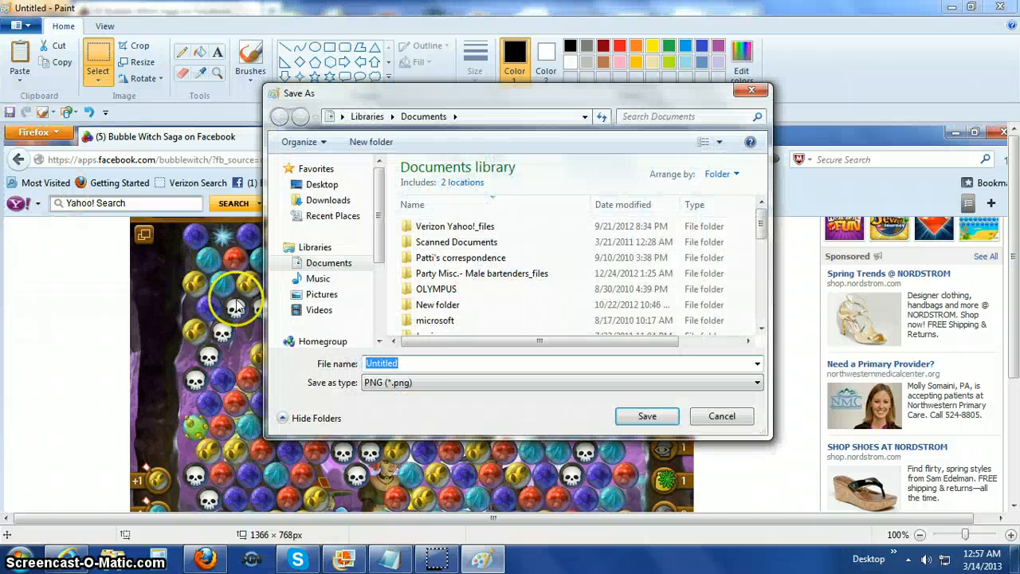
{"action": "type", "text": "l"}
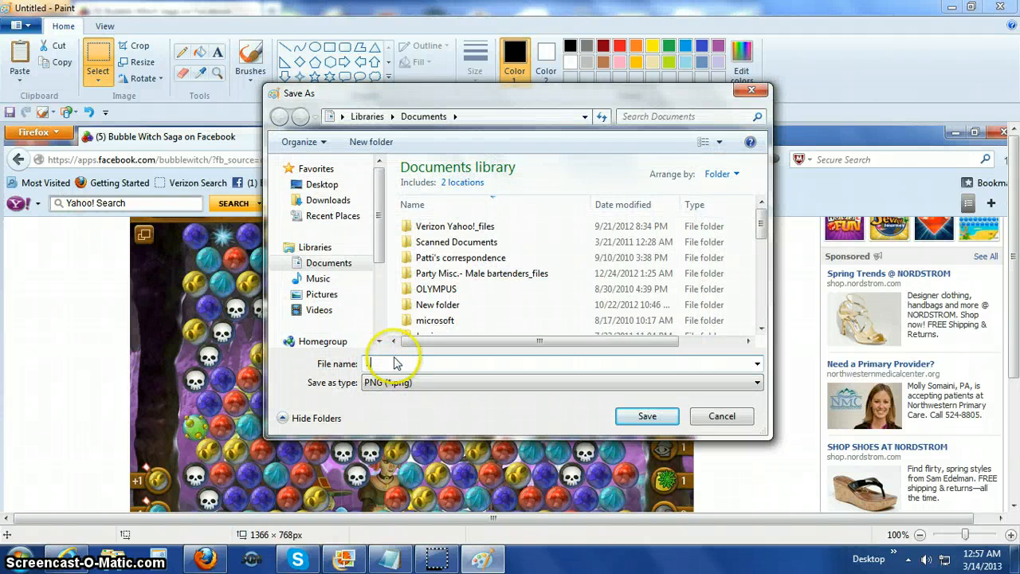
{"action": "type", "text": "evel"}
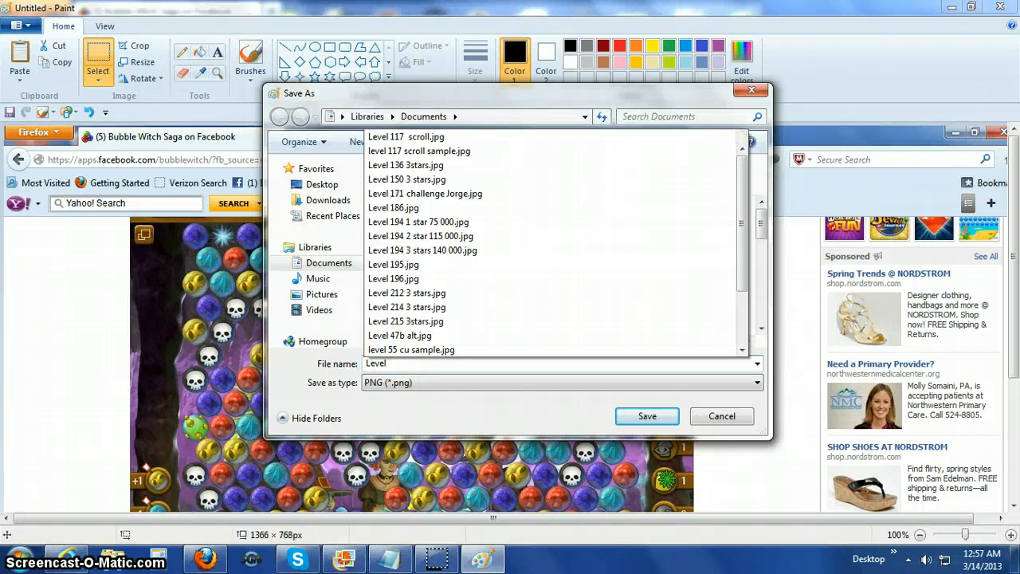
{"action": "type", "text": " 5"}
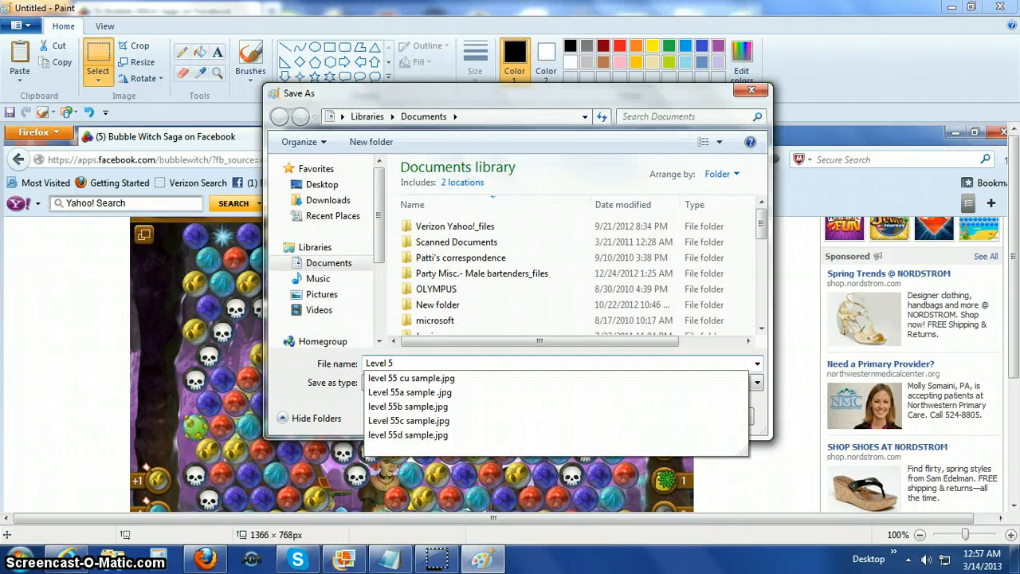
{"action": "type", "text": "5 top sample"}
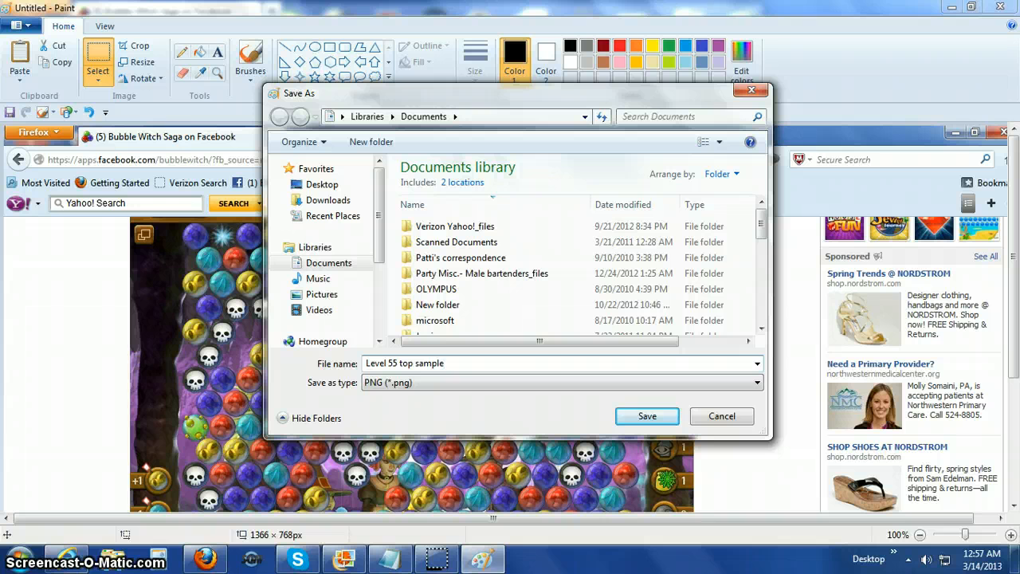
{"action": "left_click", "coordinate": [759, 385]}
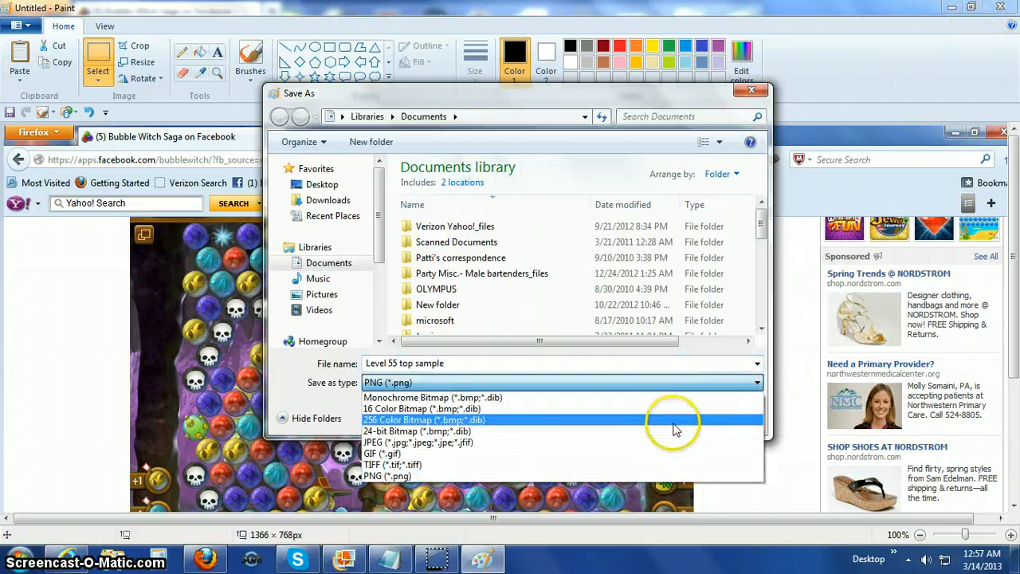
{"action": "left_click", "coordinate": [522, 443]}
{"action": "left_click", "coordinate": [644, 417]}
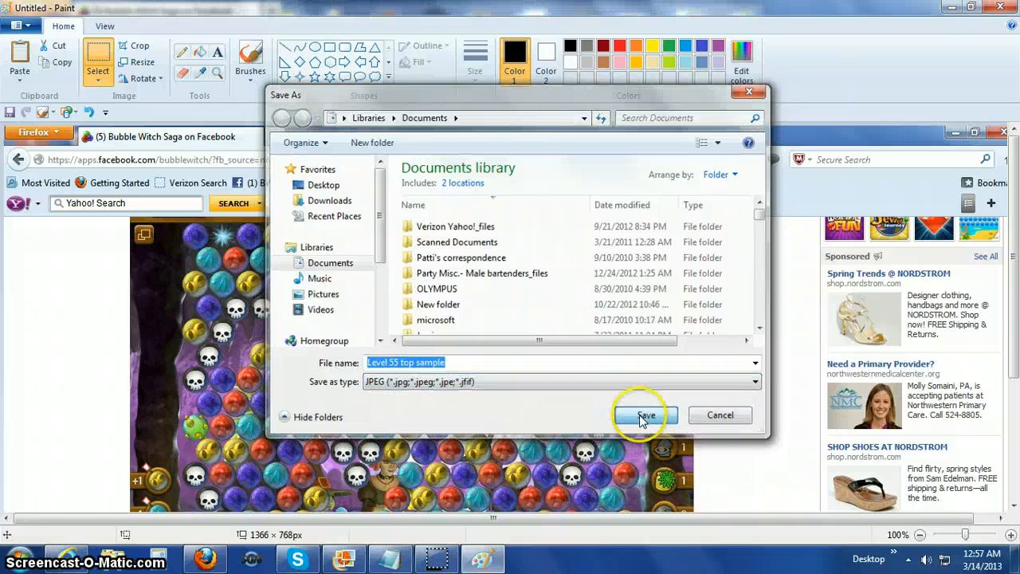
Minimize the saved top screenshot to return to the game in Firefox, and dismiss the Facebook notification.
{"action": "left_click_drag", "start_coordinate": [1013, 219], "coordinate": [1014, 292]}
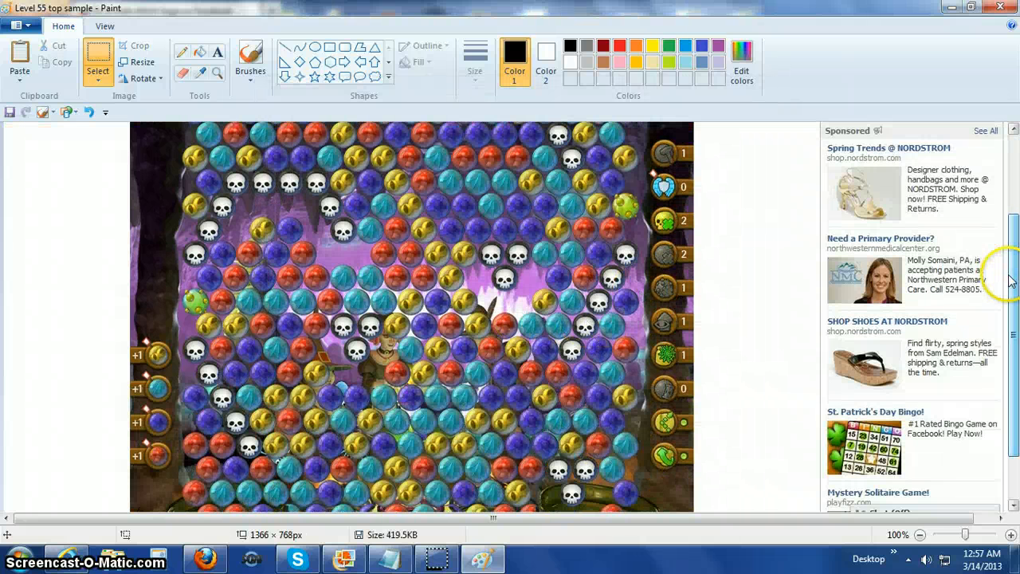
{"action": "left_click_drag", "start_coordinate": [1015, 255], "coordinate": [1014, 342]}
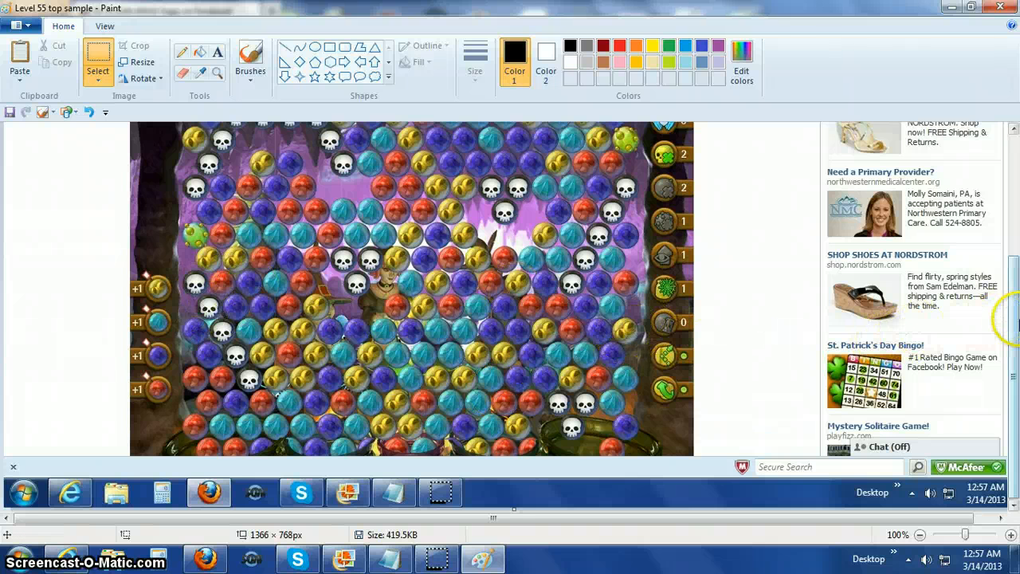
{"action": "scroll", "coordinate": [1006, 226], "scroll_direction": "up", "scroll_amount": 1}
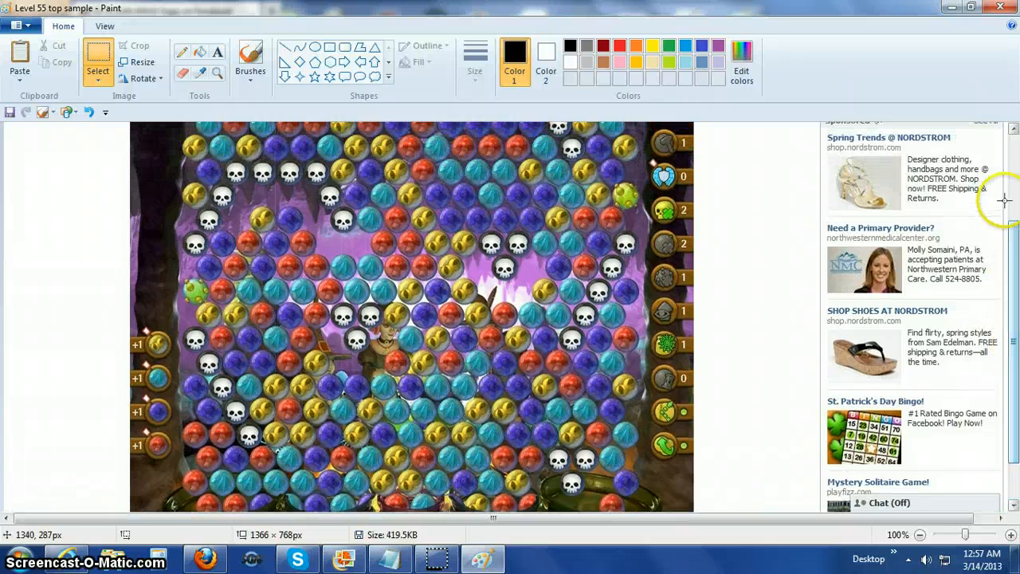
{"action": "left_click", "coordinate": [952, 8]}
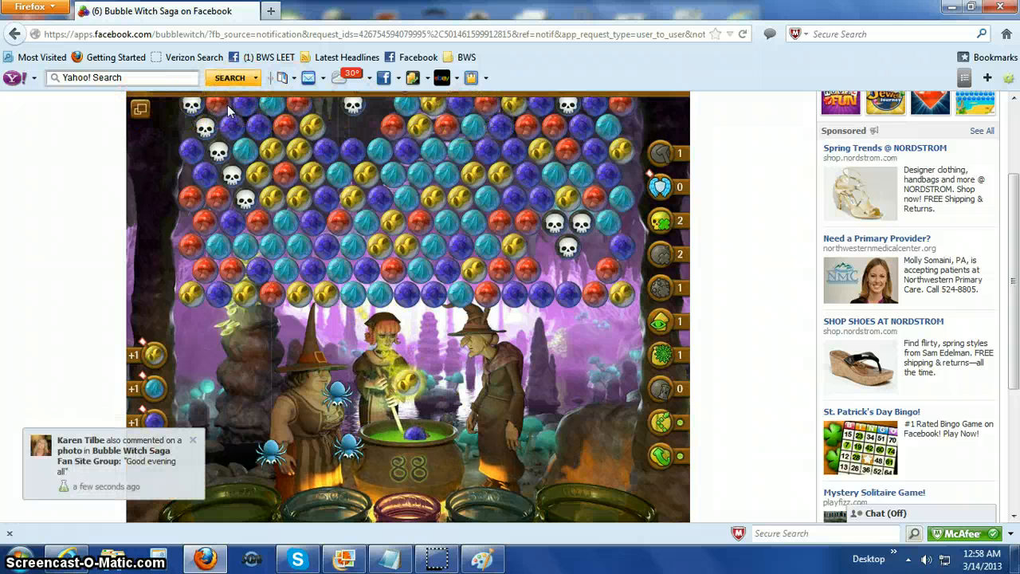
{"action": "left_click", "coordinate": [192, 439]}
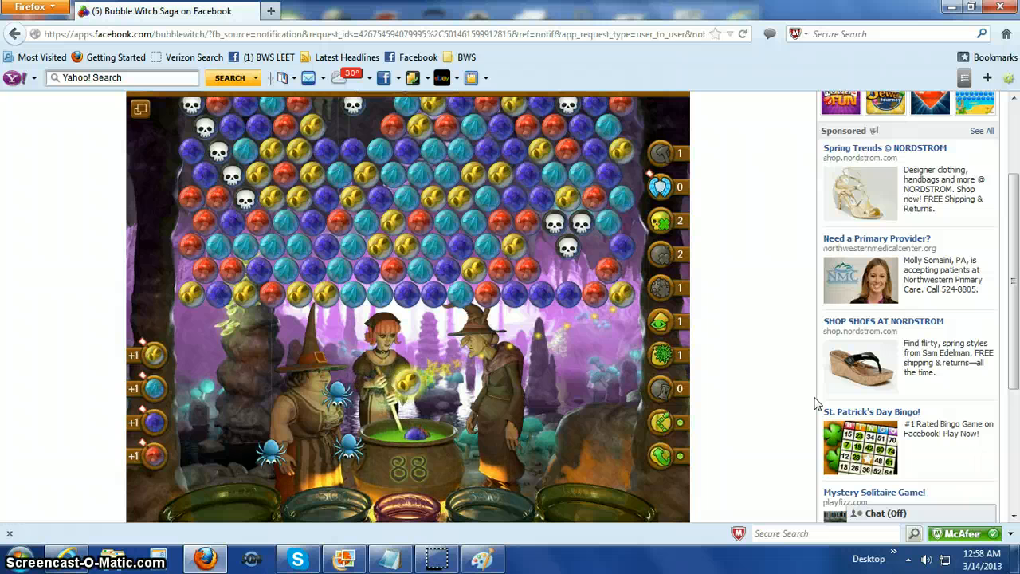
Open another new Paint window and paste the captured screenshot of the level's lower bubble rows.
{"action": "left_click", "coordinate": [22, 558]}
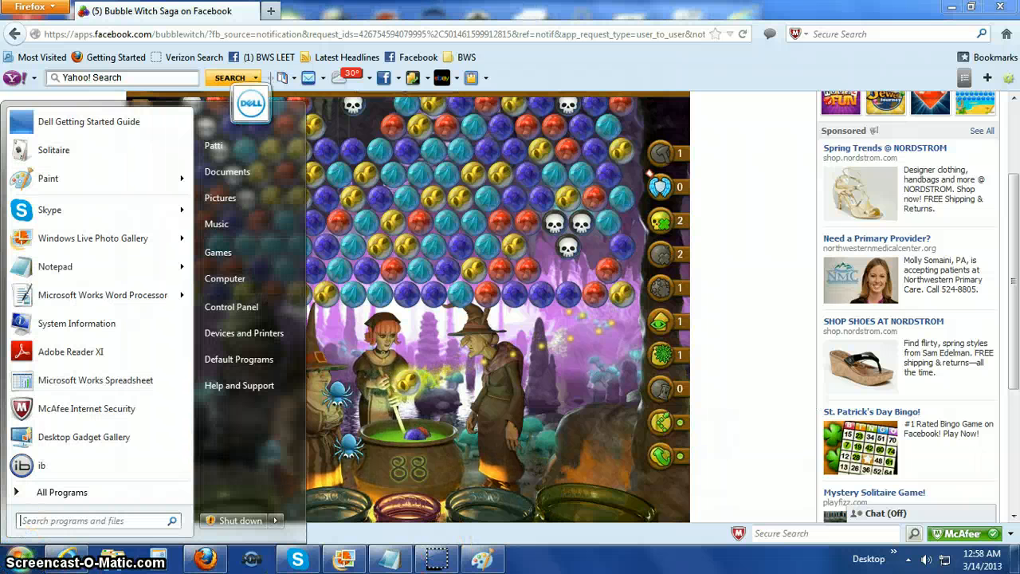
{"action": "left_click", "coordinate": [46, 180]}
{"action": "left_click", "coordinate": [19, 56]}
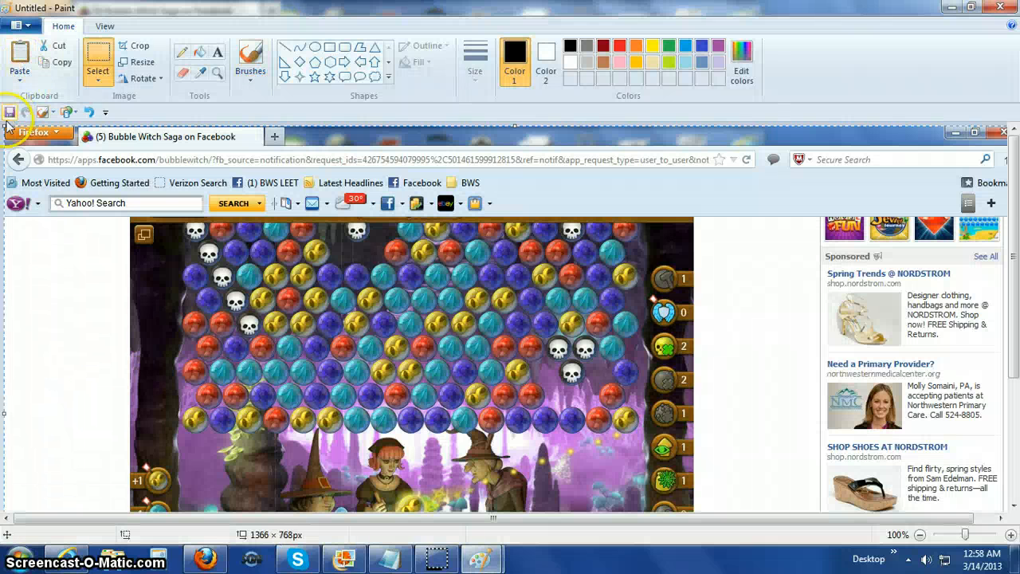
Save the pasted screenshot as a JPEG named "Level 55 bottom sample" in the Documents library.
{"action": "left_click", "coordinate": [10, 112]}
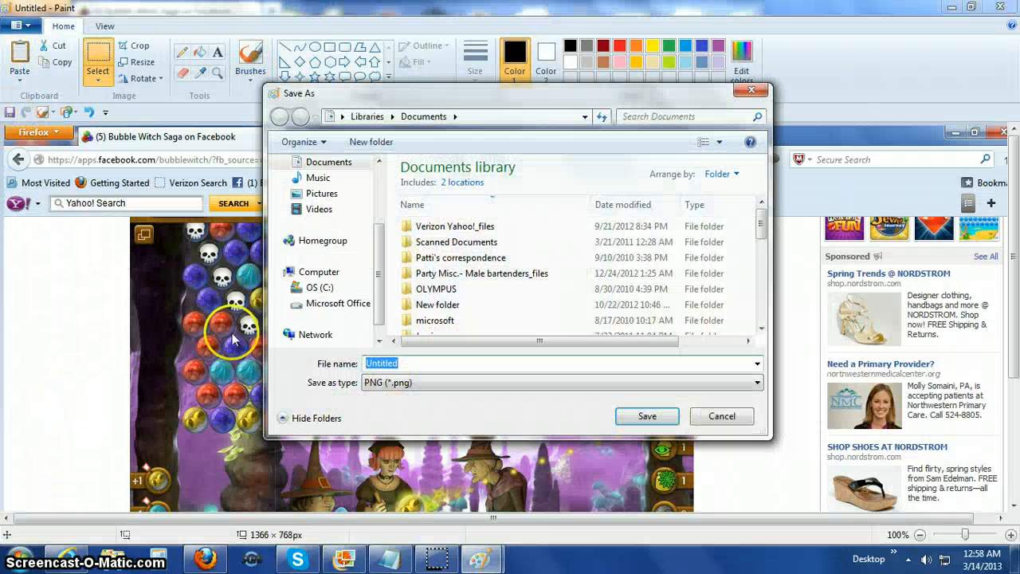
{"action": "type", "text": "L"}
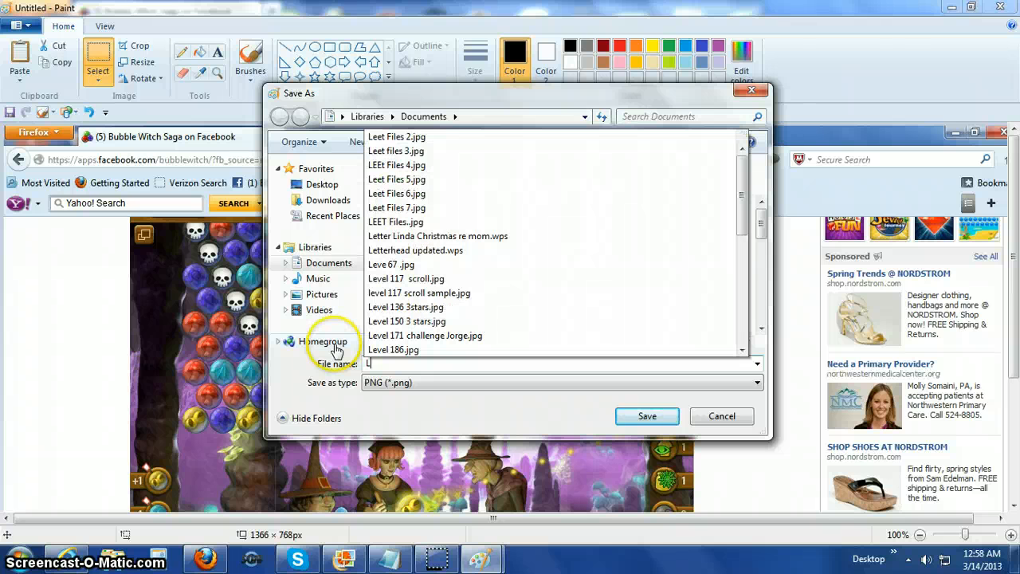
{"action": "type", "text": "evel"}
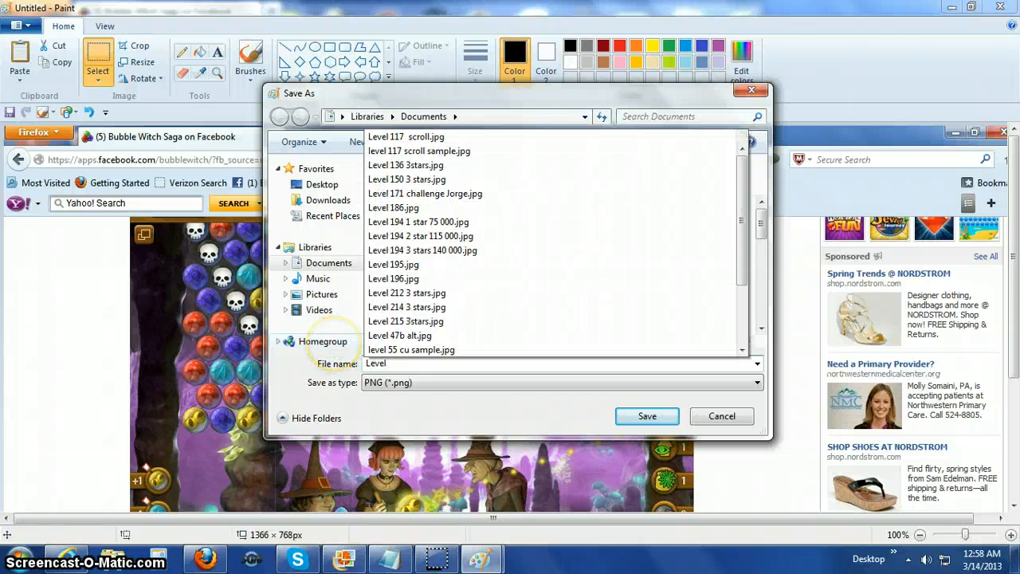
{"action": "type", "text": " 55 bottom sample"}
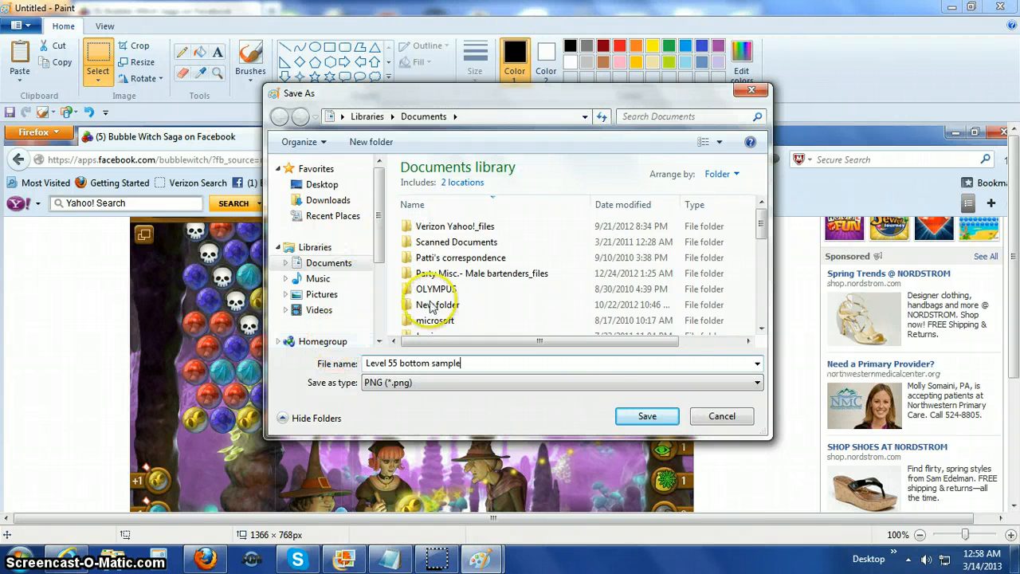
{"action": "left_click", "coordinate": [756, 384]}
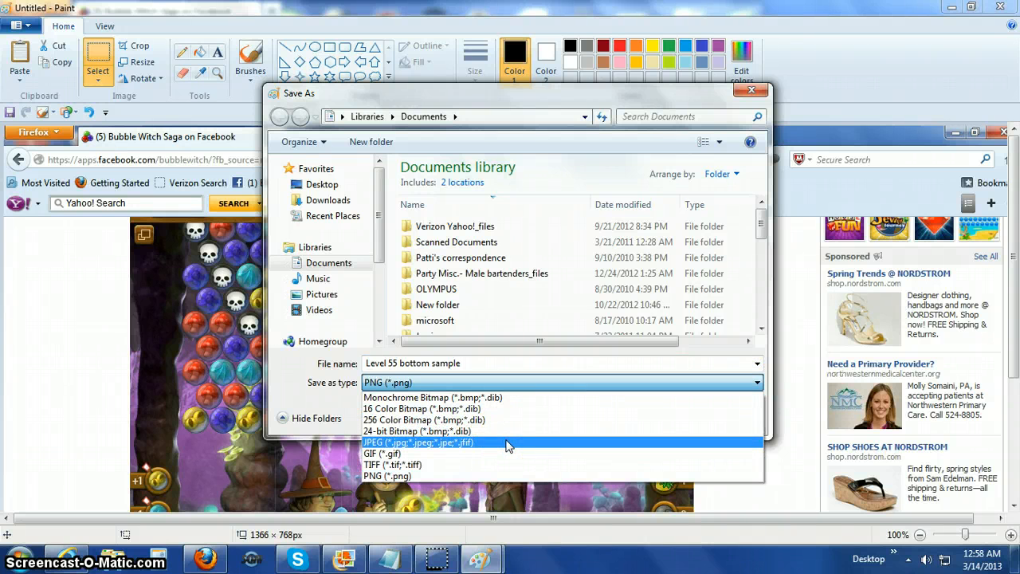
{"action": "left_click", "coordinate": [508, 443]}
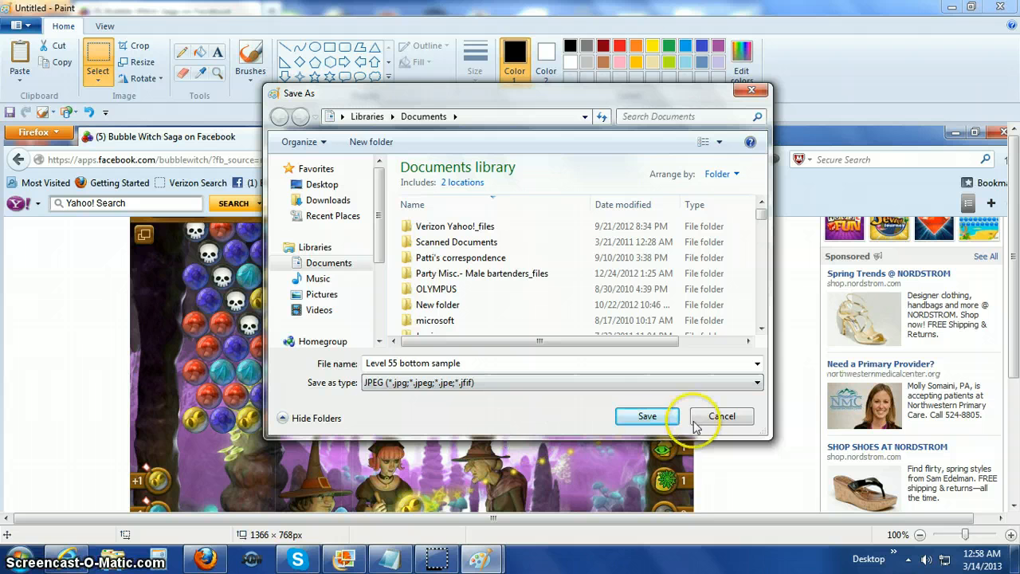
{"action": "left_click", "coordinate": [661, 416]}
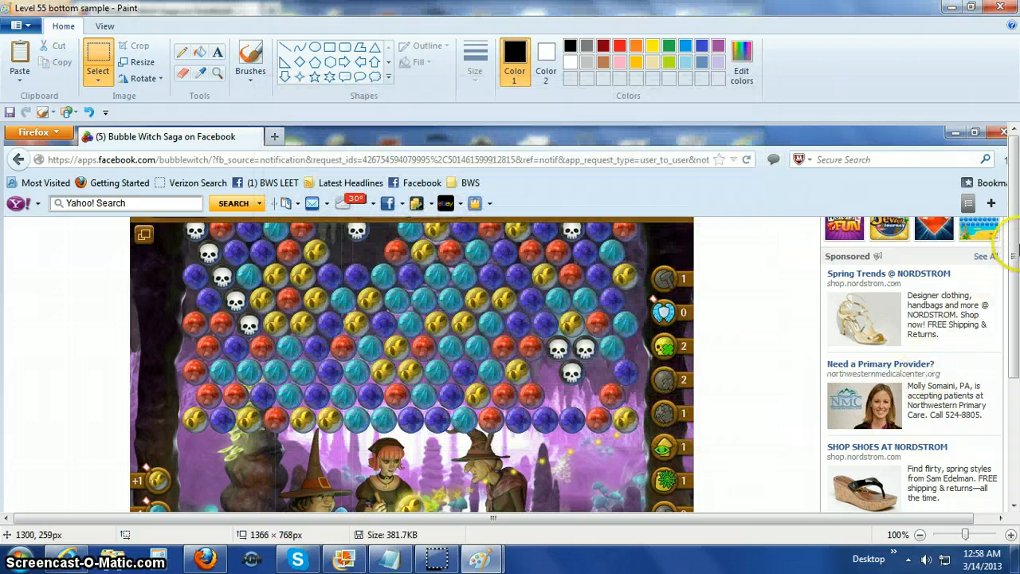
Draw a short horizontal white line about 38 px long at the game area's upper-left edge, just above the window icon.
{"action": "left_click_drag", "start_coordinate": [1012, 210], "coordinate": [1015, 290]}
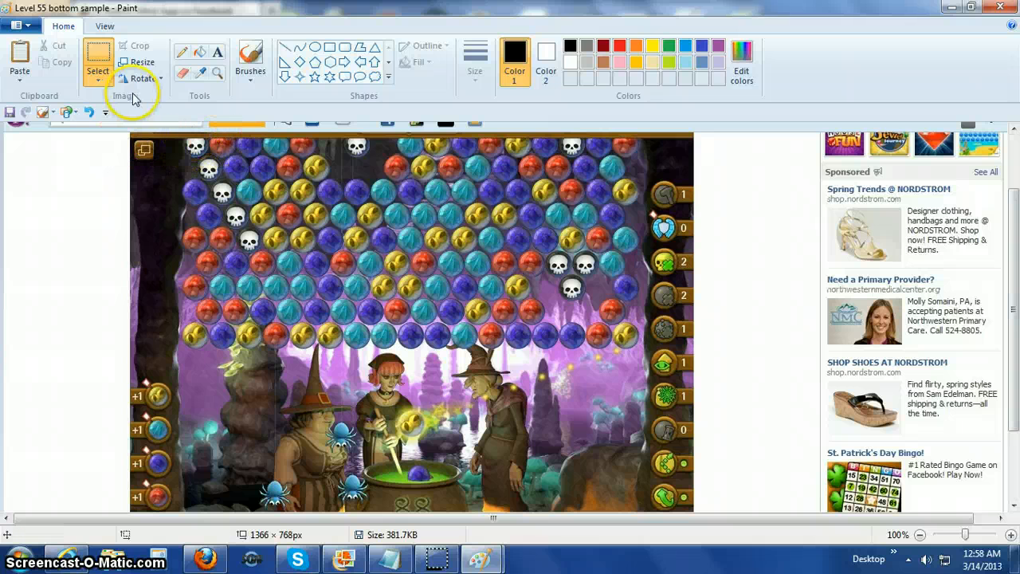
{"action": "left_click", "coordinate": [283, 50]}
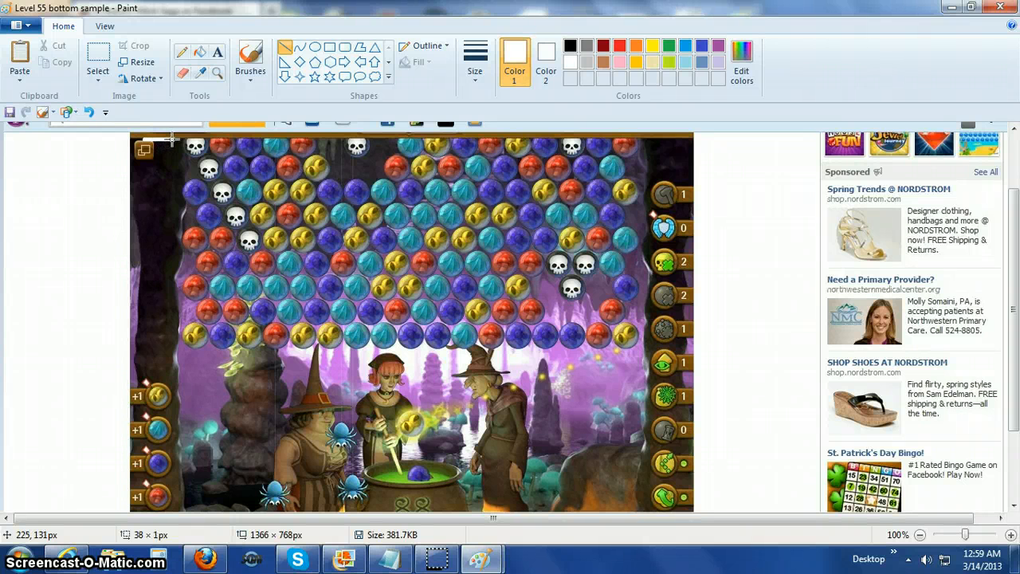
{"action": "left_click", "coordinate": [166, 186]}
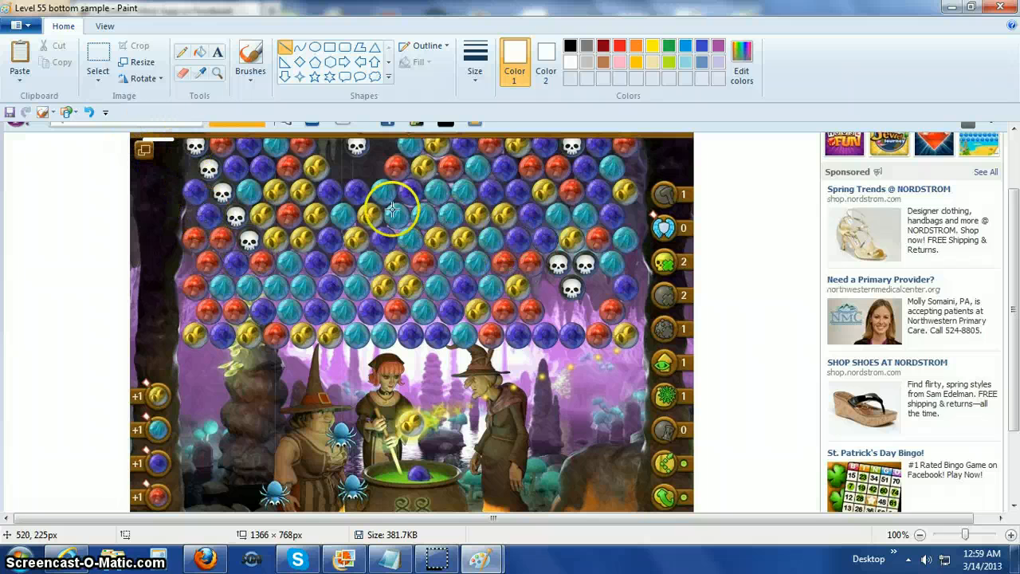
Crop the screenshot to the game area, about 754 × 519 px, from its upper-left corner to just below the cauldron number.
{"action": "left_click", "coordinate": [99, 49]}
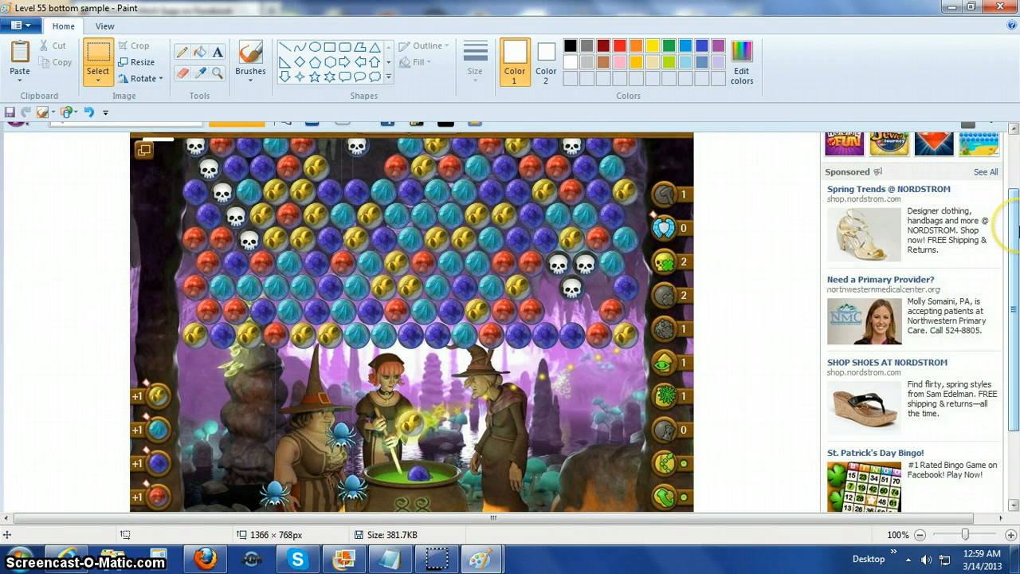
{"action": "left_click_drag", "start_coordinate": [1017, 230], "coordinate": [1017, 241]}
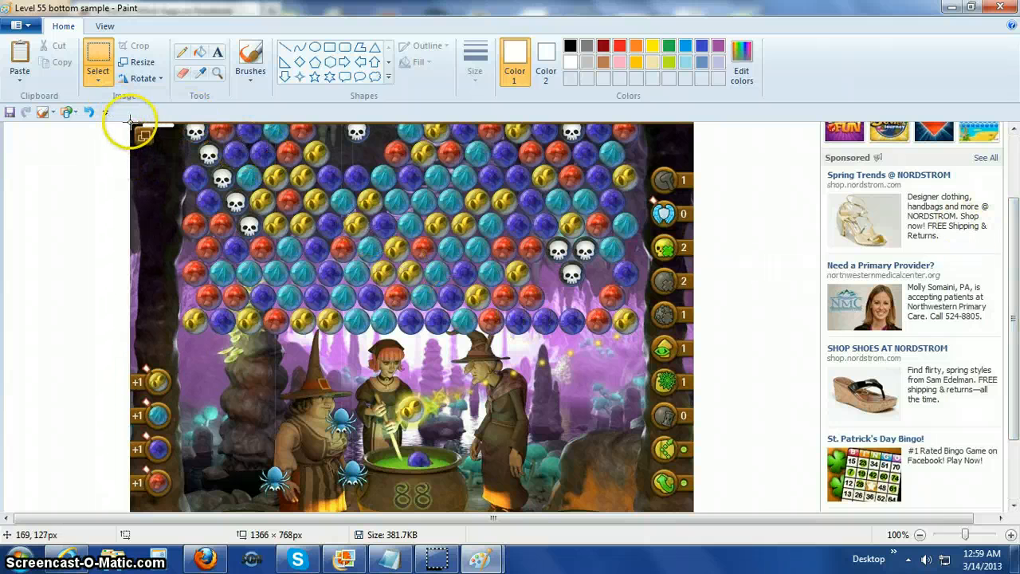
{"action": "mouse_move", "coordinate": [130, 122]}
{"action": "left_mouse_down"}
{"action": "mouse_move", "coordinate": [153, 434]}
{"action": "mouse_move", "coordinate": [183, 495]}
{"action": "mouse_move", "coordinate": [235, 518]}
{"action": "mouse_move", "coordinate": [547, 515]}
{"action": "mouse_move", "coordinate": [619, 502]}
{"action": "mouse_move", "coordinate": [693, 508]}
{"action": "left_mouse_up"}
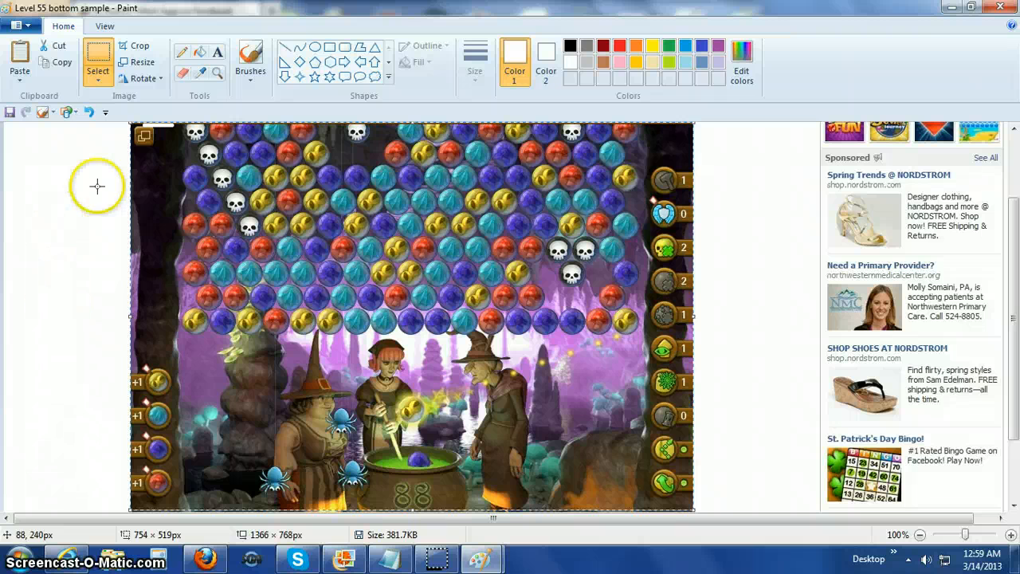
{"action": "left_click", "coordinate": [133, 46]}
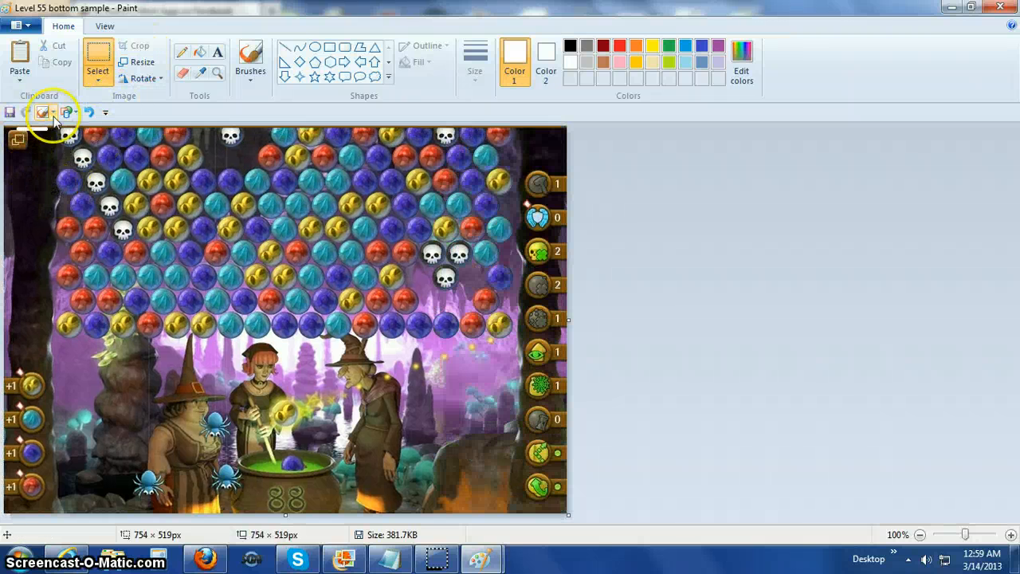
Undo the last crop and recrop the screenshot to the game area, about 757 × 523 px.
{"action": "left_click", "coordinate": [89, 112]}
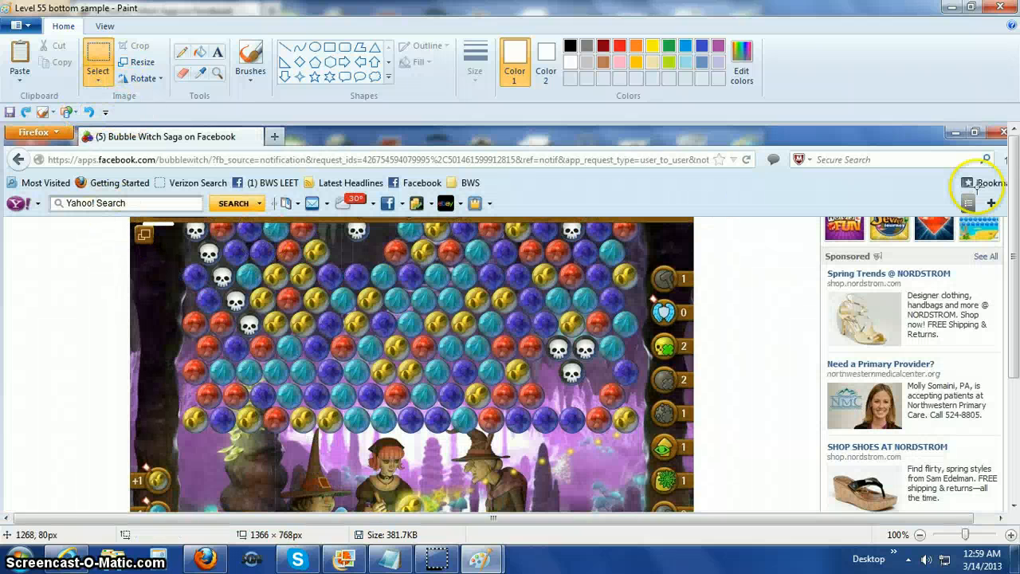
{"action": "left_click_drag", "start_coordinate": [1014, 157], "coordinate": [1013, 220]}
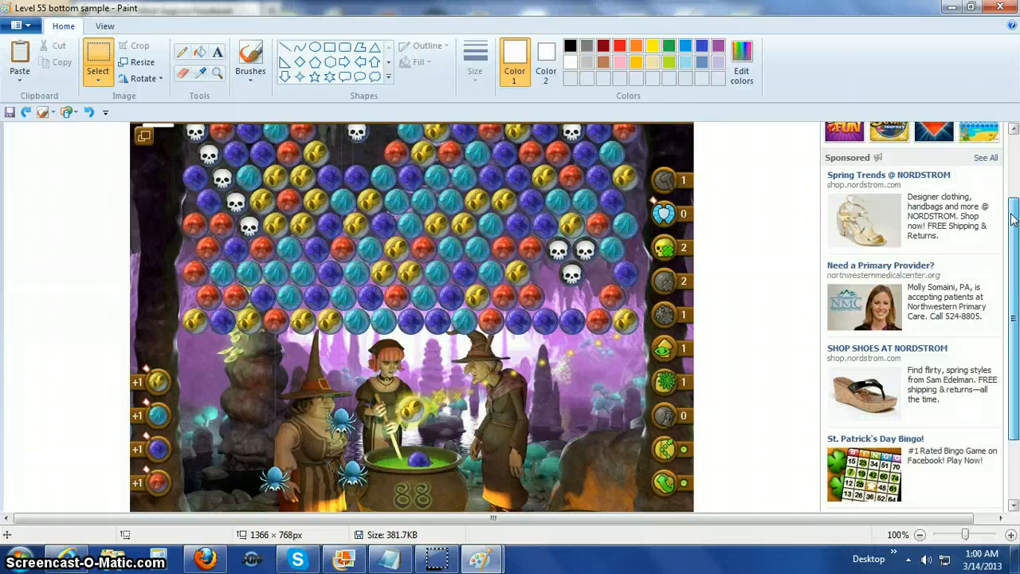
{"action": "left_click_drag", "start_coordinate": [1013, 219], "coordinate": [1012, 221]}
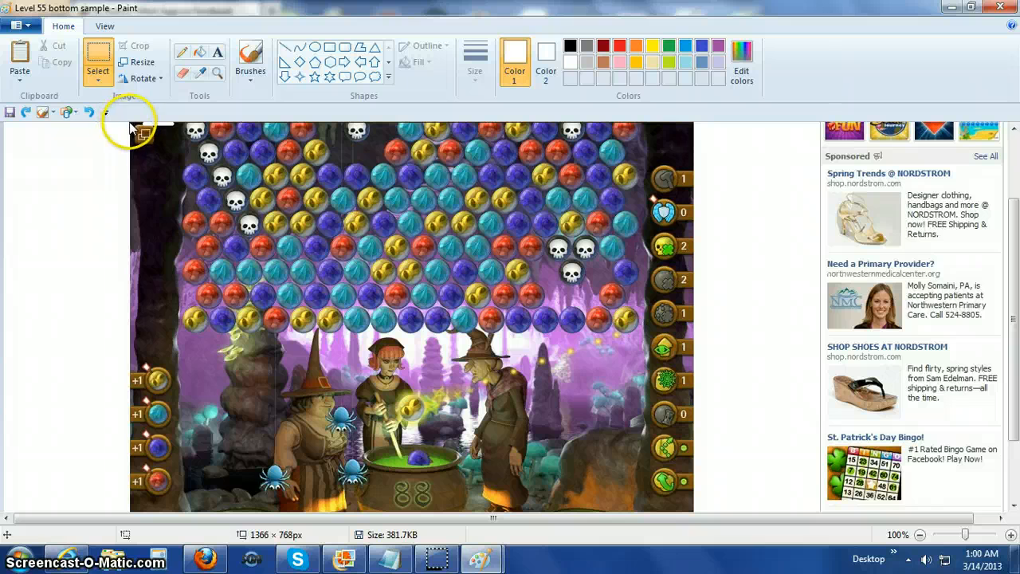
{"action": "mouse_move", "coordinate": [132, 121]}
{"action": "left_mouse_down"}
{"action": "mouse_move", "coordinate": [175, 417]}
{"action": "mouse_move", "coordinate": [208, 486]}
{"action": "mouse_move", "coordinate": [255, 522]}
{"action": "mouse_move", "coordinate": [363, 530]}
{"action": "mouse_move", "coordinate": [417, 510]}
{"action": "mouse_move", "coordinate": [694, 514]}
{"action": "left_mouse_up"}
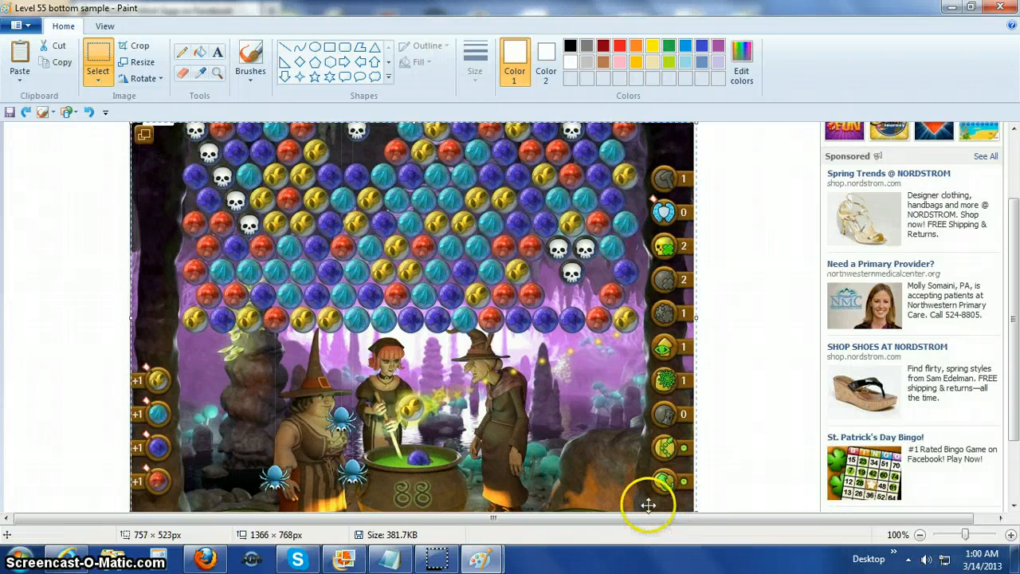
{"action": "left_click", "coordinate": [135, 47]}
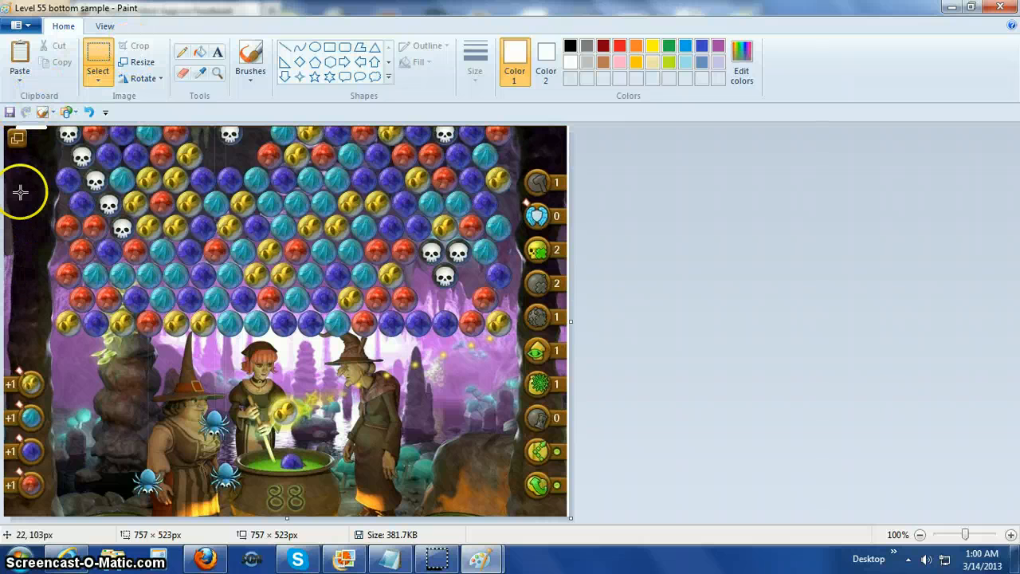
Resize the cropped bottom image by pixels to 700 px wide, keeping the aspect ratio, and save it.
{"action": "left_click", "coordinate": [145, 68]}
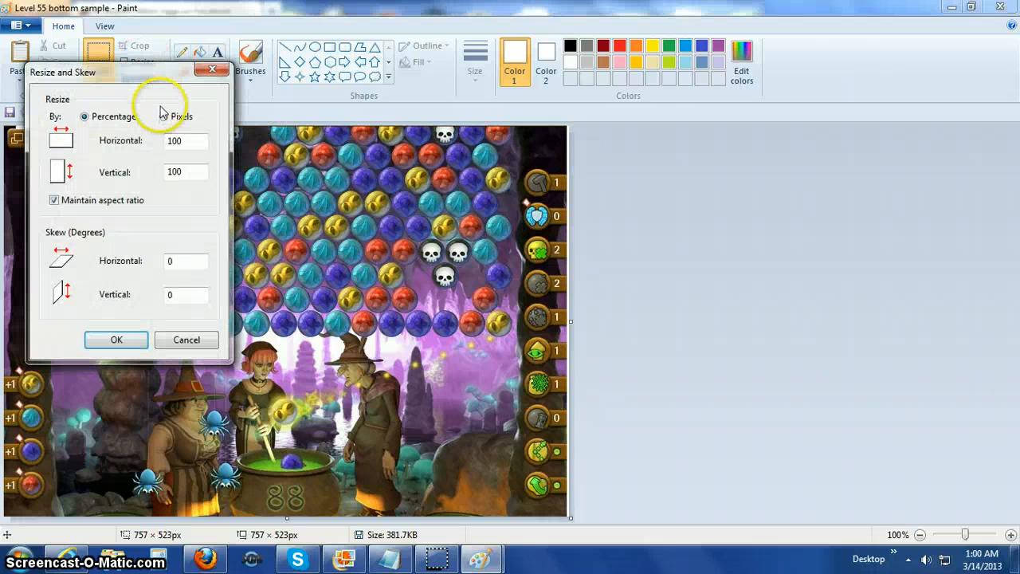
{"action": "left_click", "coordinate": [163, 118]}
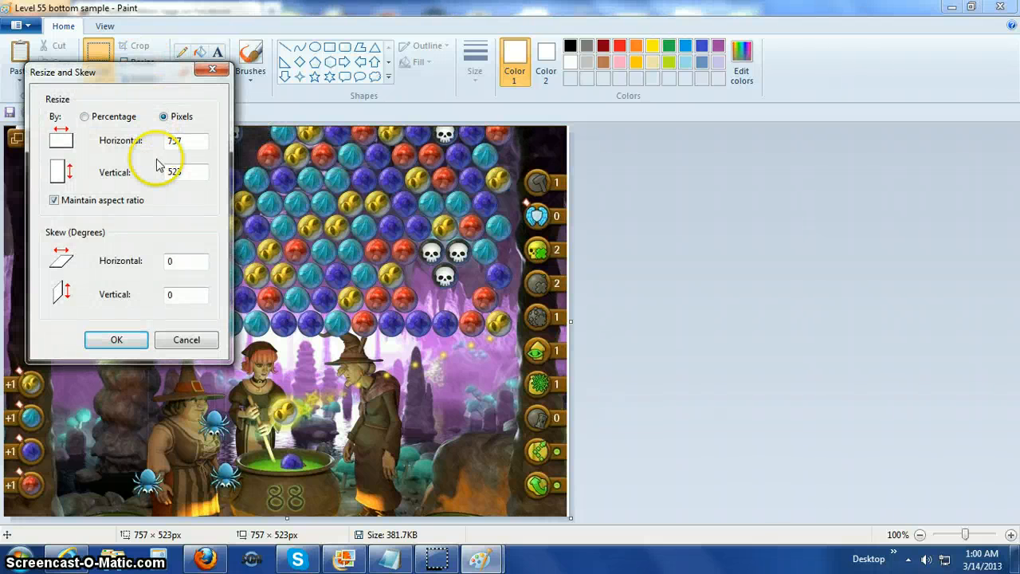
{"action": "left_click_drag", "start_coordinate": [186, 141], "coordinate": [146, 139]}
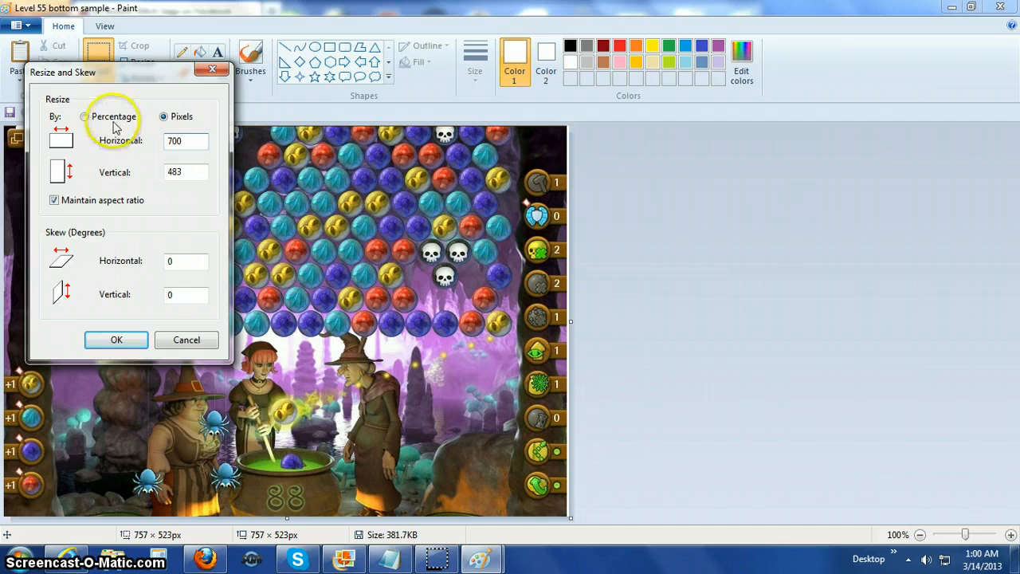
{"action": "left_click", "coordinate": [116, 341]}
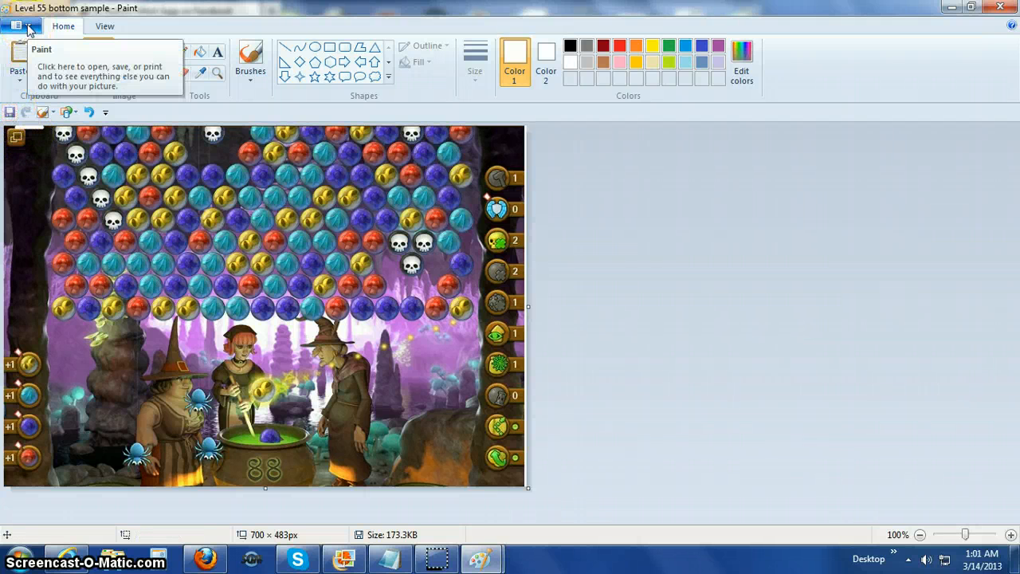
Open the recent picture "Level 55 top sample" and crop it to the game area, about 753 × 519 px.
{"action": "left_click", "coordinate": [26, 27]}
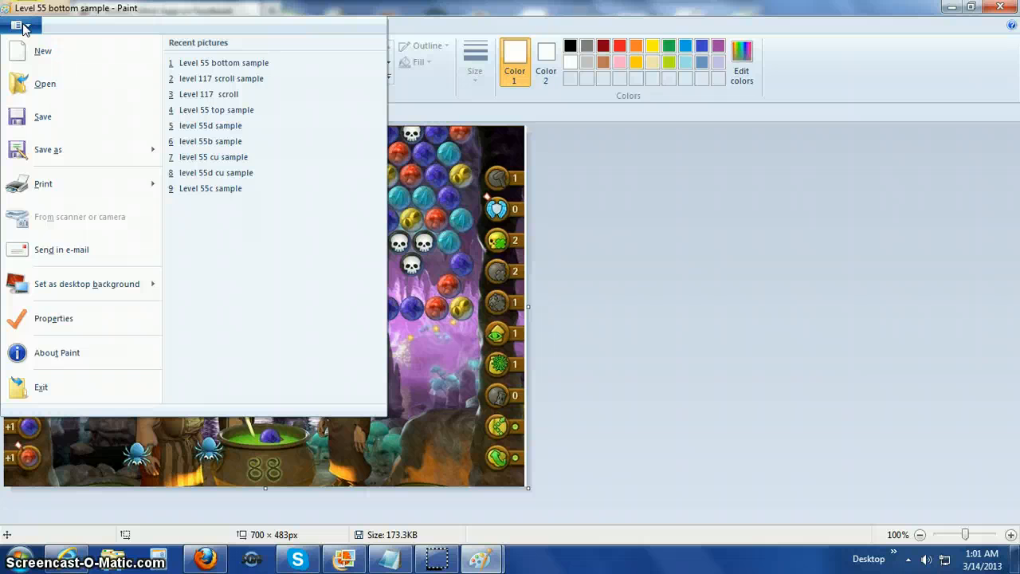
{"action": "left_click", "coordinate": [219, 114]}
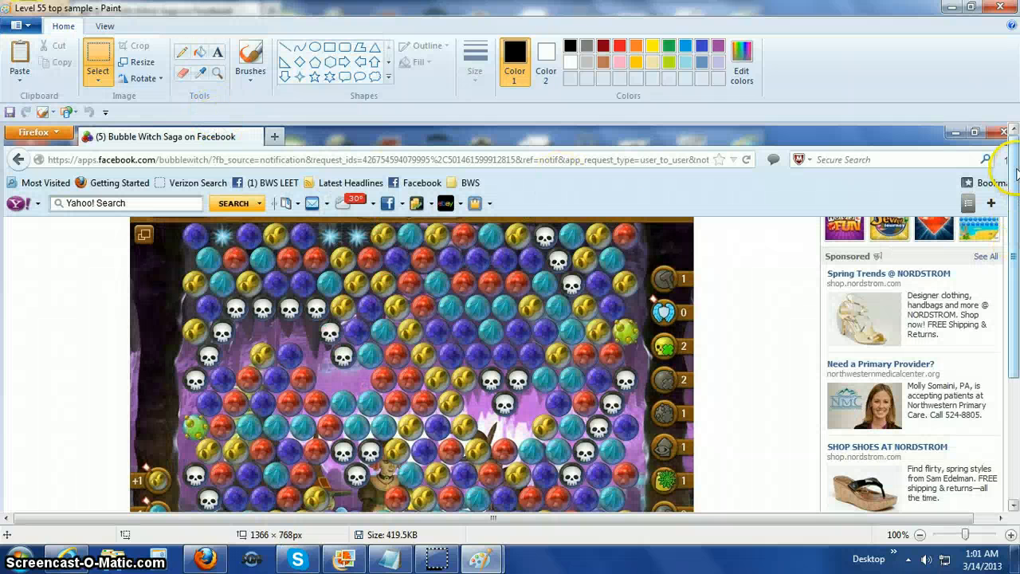
{"action": "mouse_move", "coordinate": [1015, 171]}
{"action": "left_mouse_down"}
{"action": "mouse_move", "coordinate": [1016, 252]}
{"action": "mouse_move", "coordinate": [1018, 233]}
{"action": "left_mouse_up"}
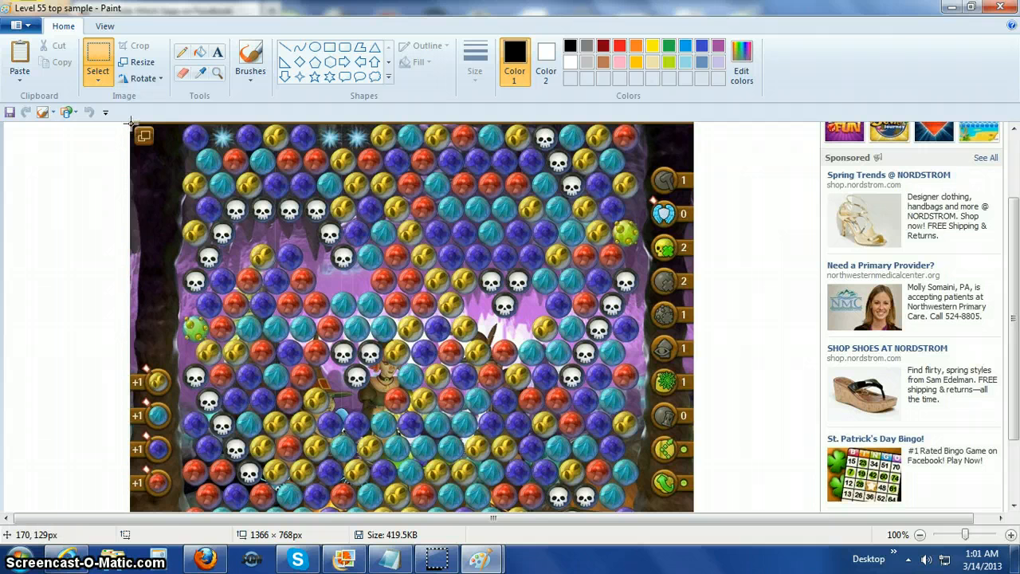
{"action": "left_click_drag", "start_coordinate": [132, 122], "coordinate": [692, 511]}
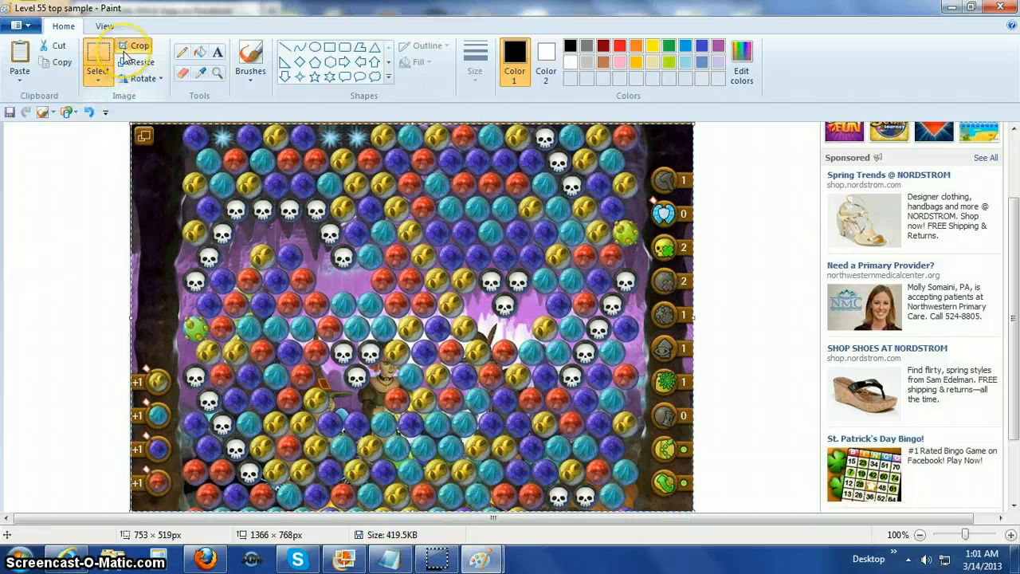
{"action": "left_click", "coordinate": [127, 48]}
Resize the cropped top image by pixels to 700 px wide, keeping the aspect ratio.
{"action": "left_click", "coordinate": [134, 62]}
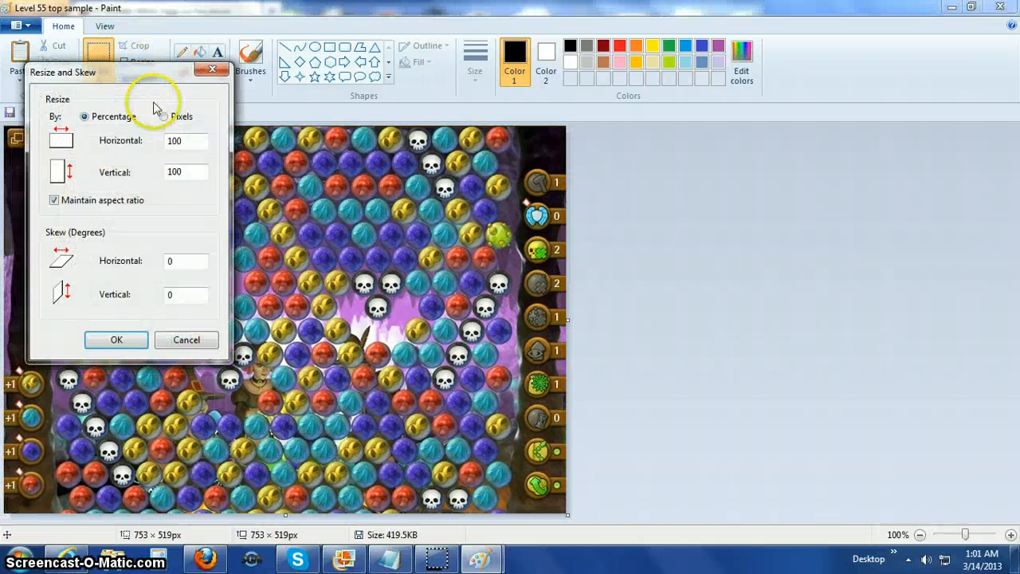
{"action": "left_click", "coordinate": [163, 116]}
{"action": "double_click", "coordinate": [177, 140]}
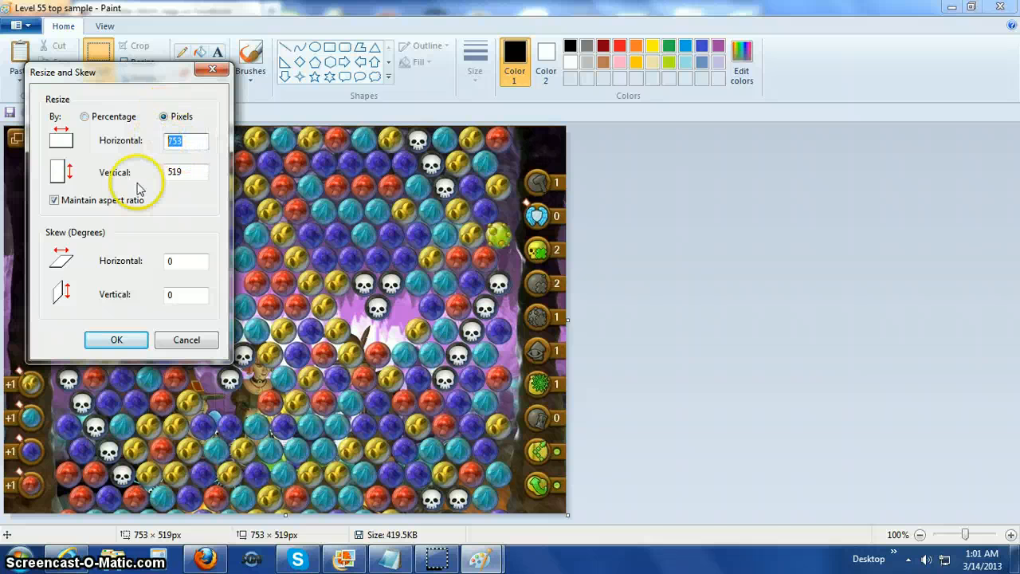
{"action": "type", "text": "700"}
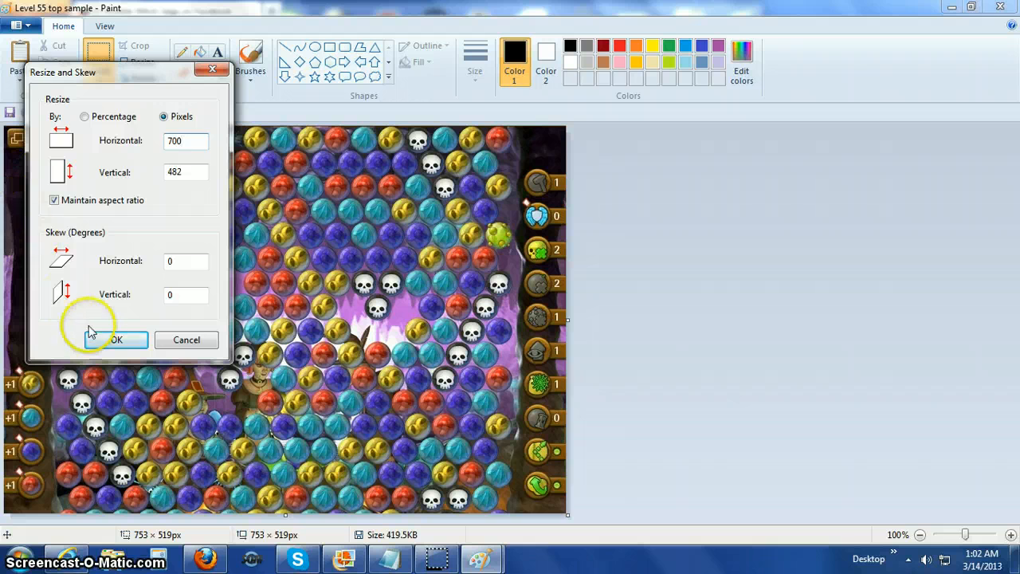
{"action": "left_click", "coordinate": [110, 340]}
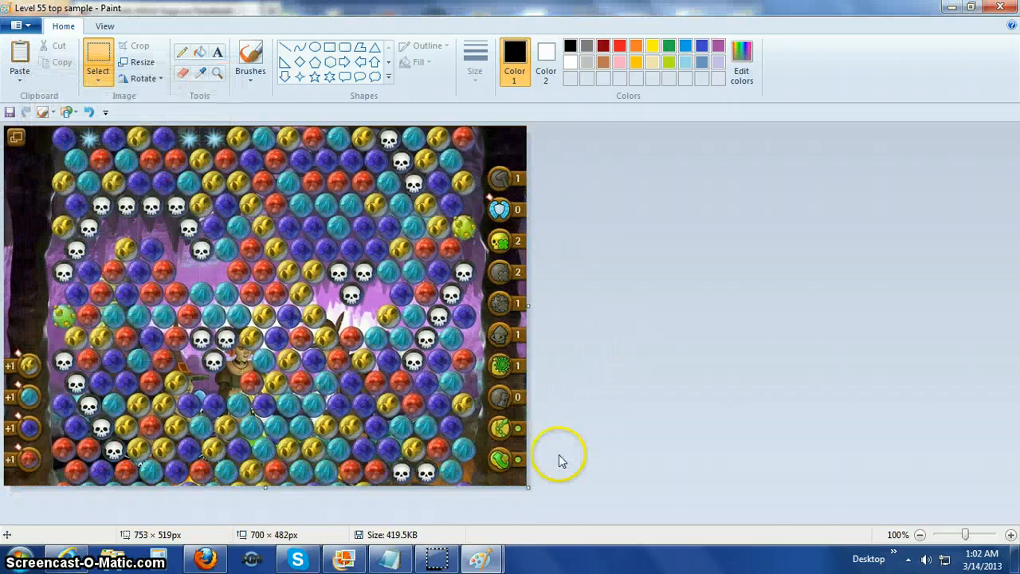
{"action": "left_click", "coordinate": [525, 504]}
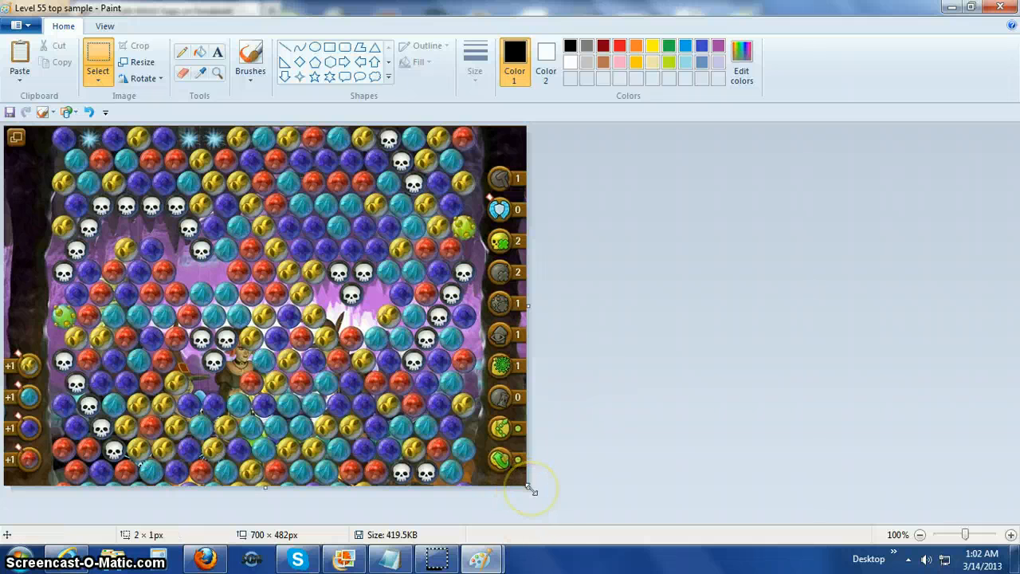
{"action": "left_click_drag", "start_coordinate": [531, 488], "coordinate": [531, 515]}
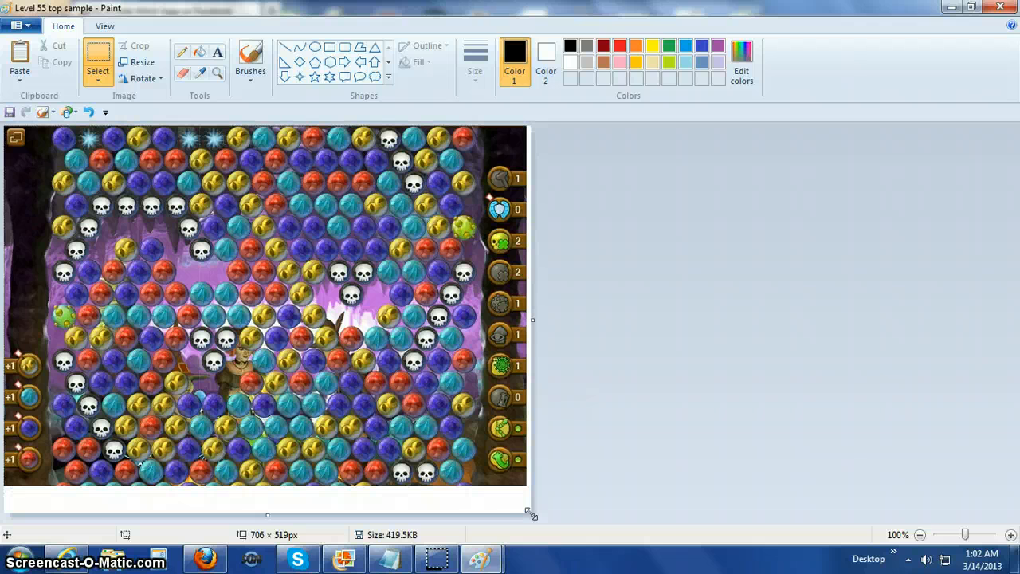
{"action": "left_click", "coordinate": [88, 112]}
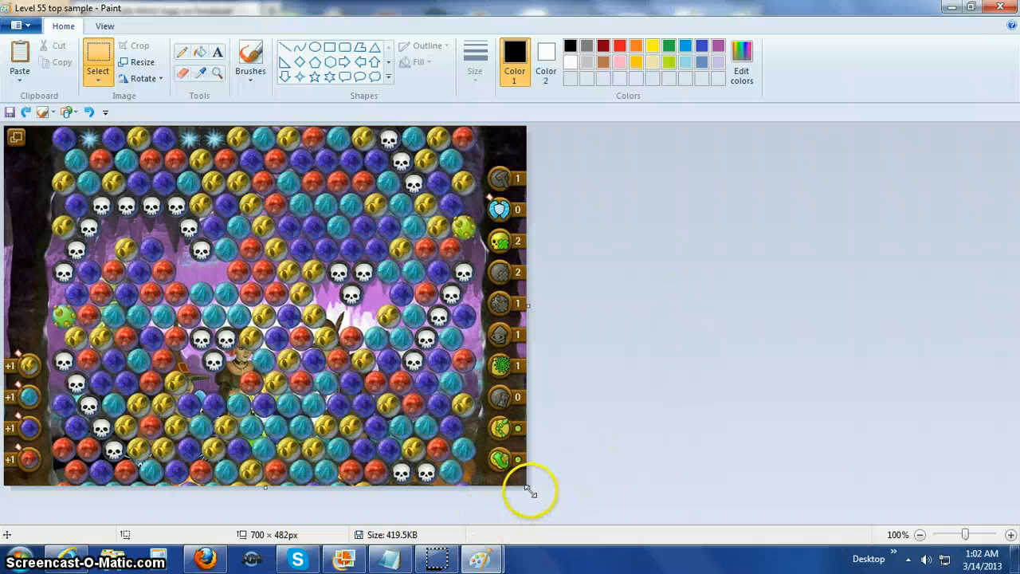
Extend the canvas below the top image to about 702 × 584 px.
{"action": "left_click_drag", "start_coordinate": [528, 490], "coordinate": [528, 515]}
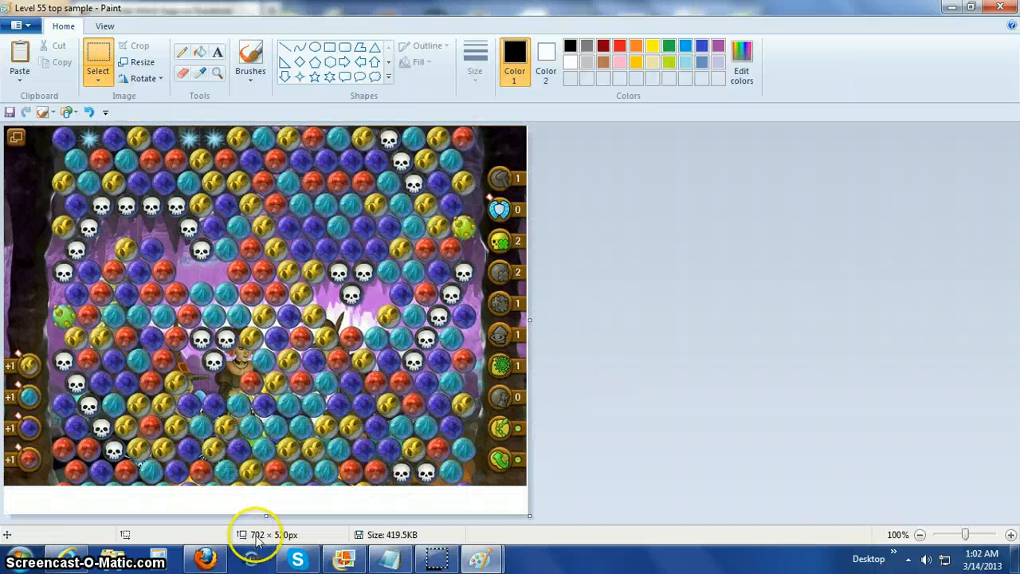
{"action": "left_click_drag", "start_coordinate": [265, 518], "coordinate": [270, 565]}
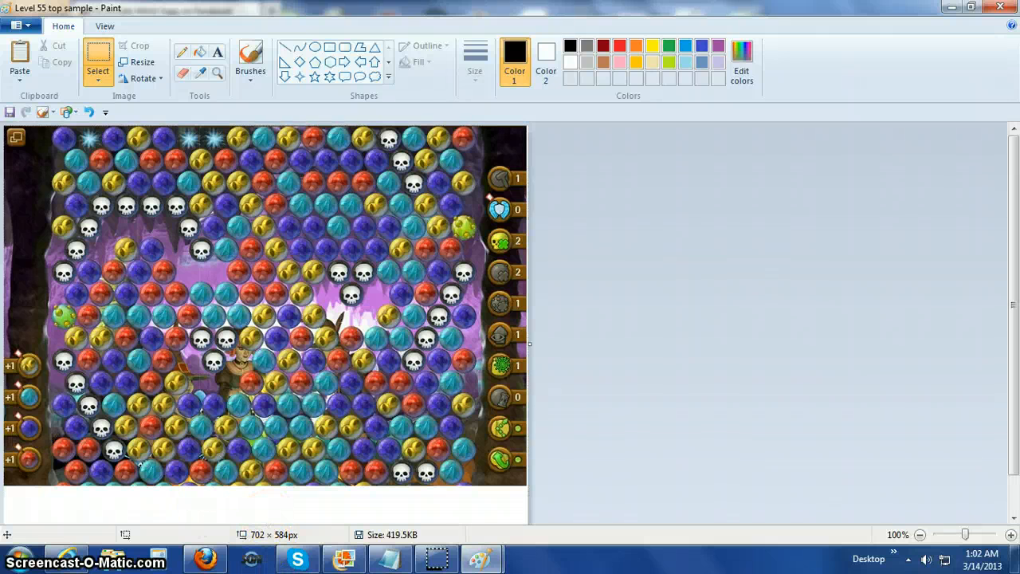
Paste the file "Level 55 bottom sample.jpg" from the Documents library into the top image.
{"action": "left_click", "coordinate": [20, 85]}
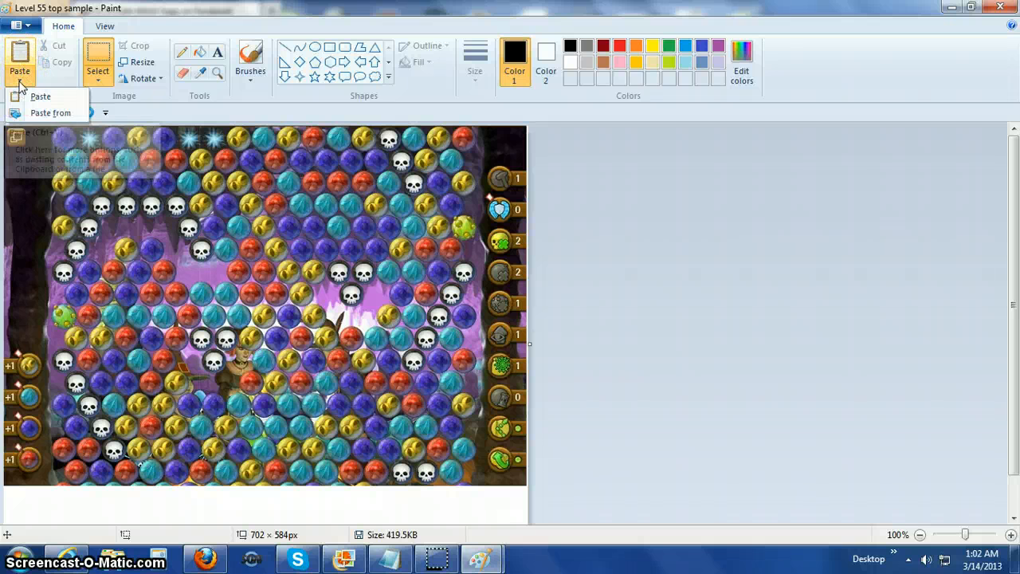
{"action": "left_click", "coordinate": [51, 114]}
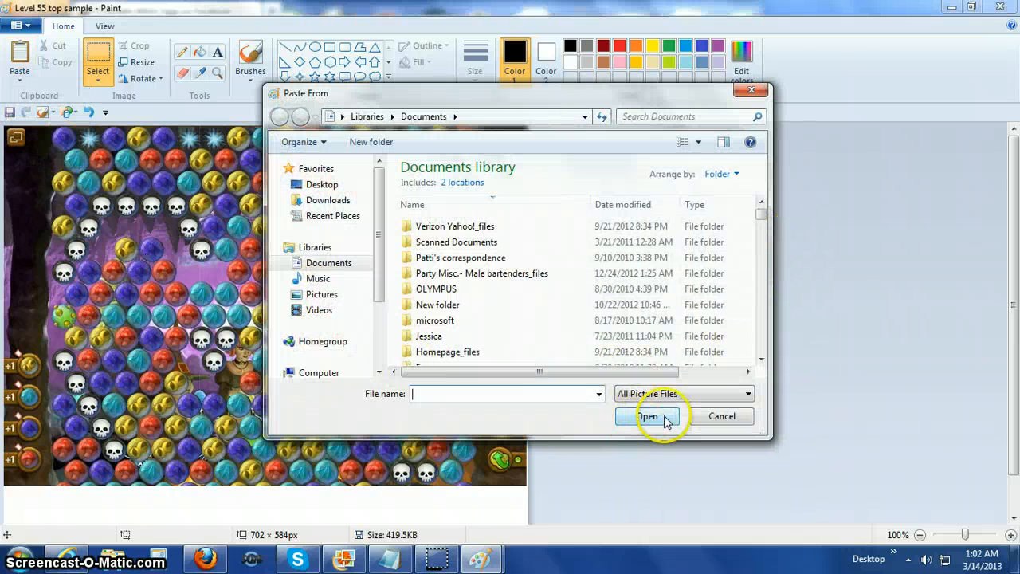
{"action": "type", "text": "lev"}
{"action": "type", "text": "e"}
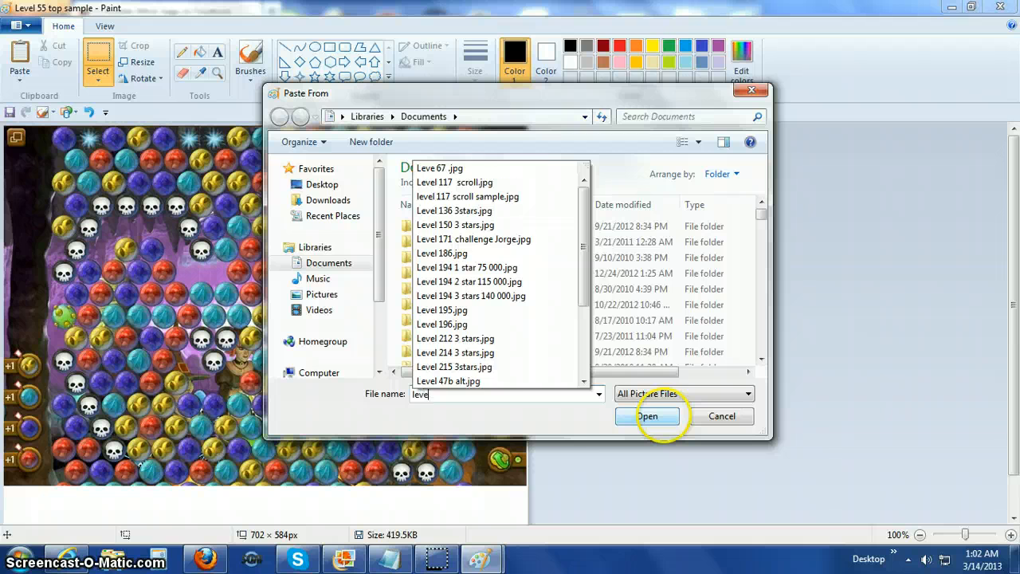
{"action": "type", "text": "l 55 b"}
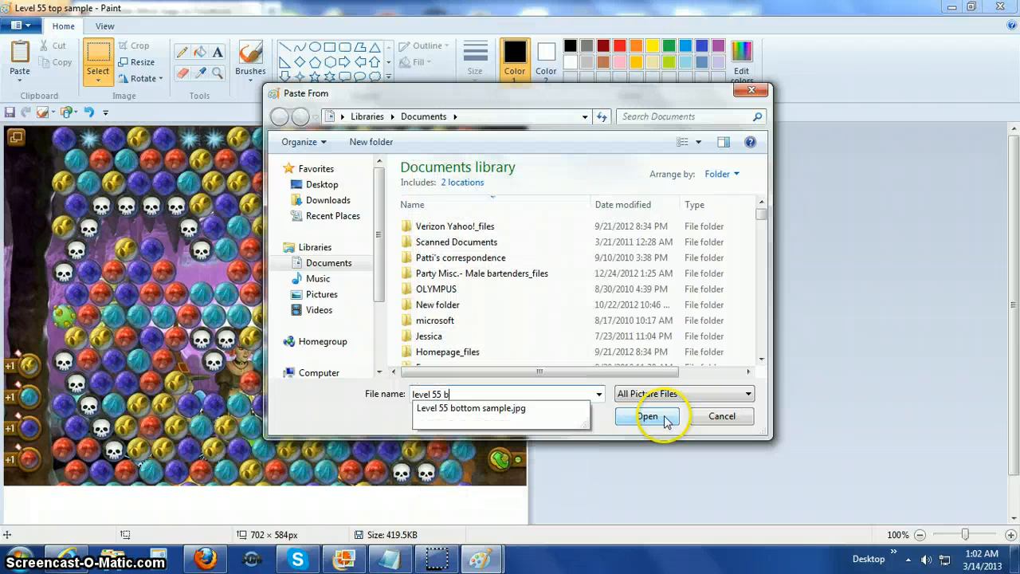
{"action": "type", "text": "ottom sample"}
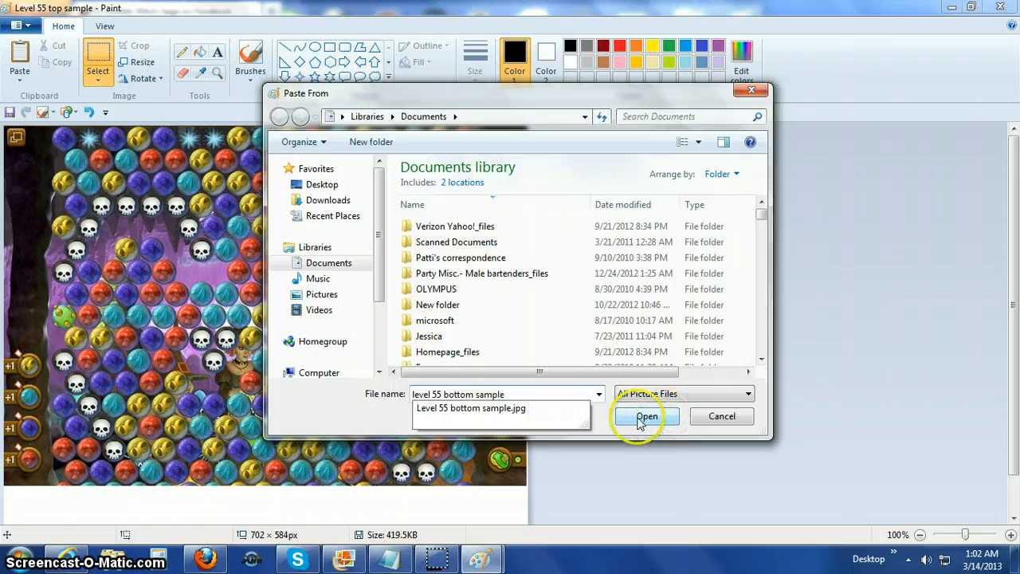
{"action": "left_click", "coordinate": [518, 408]}
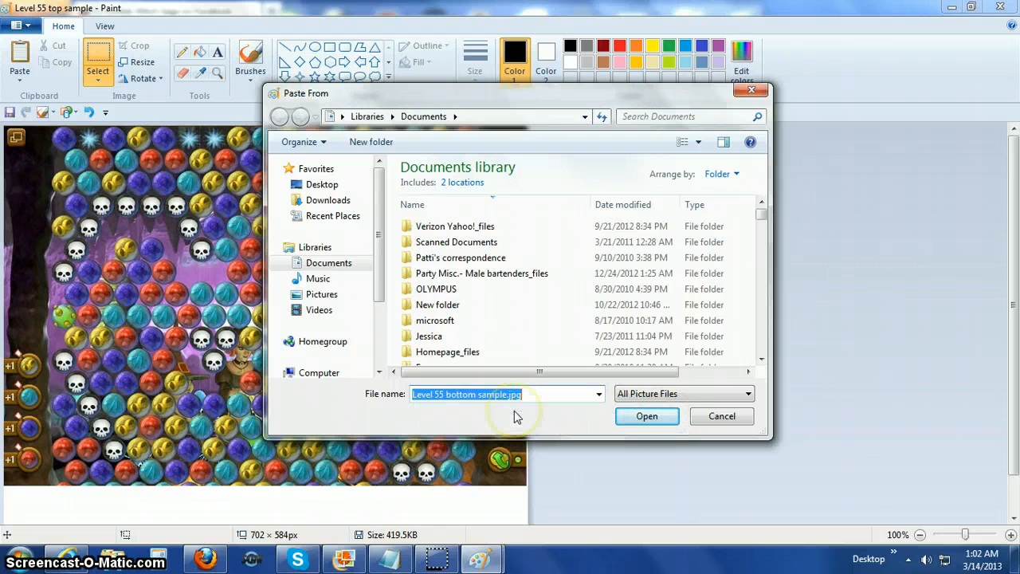
{"action": "left_click", "coordinate": [646, 417]}
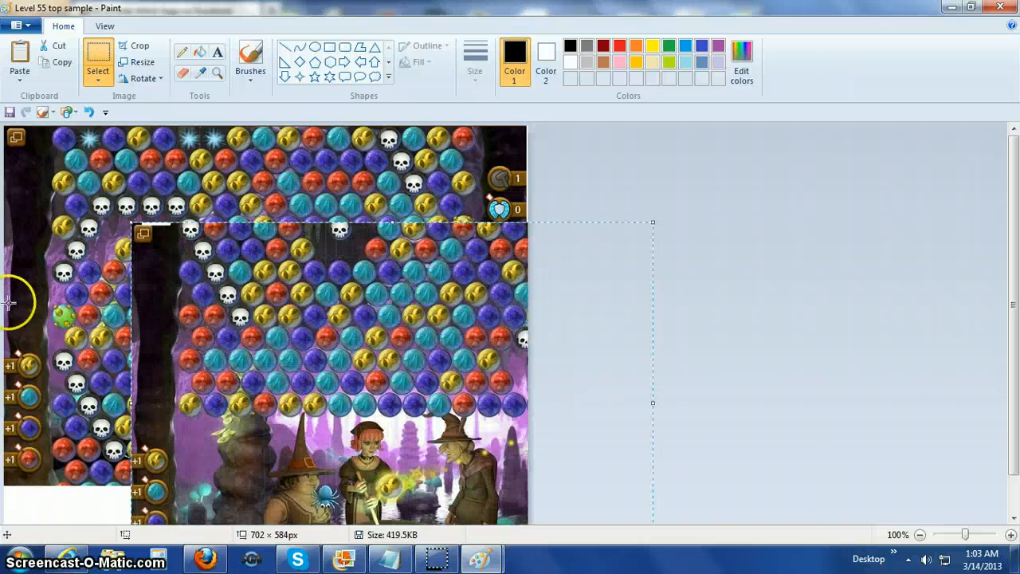
Move the pasted bottom image over the lower part of the top image so the matching bubble rows and side edges line up.
{"action": "left_click_drag", "start_coordinate": [330, 337], "coordinate": [235, 484]}
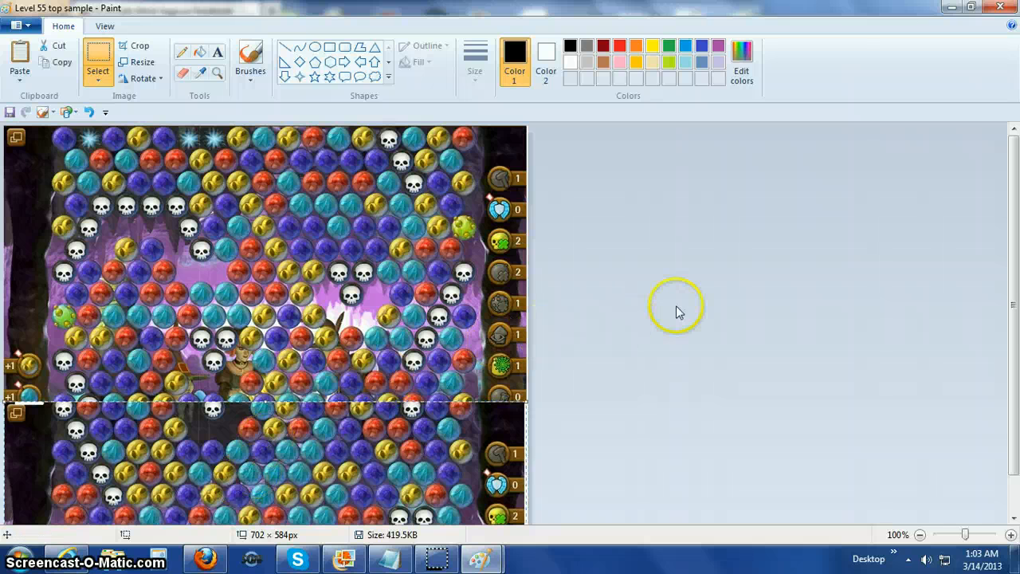
{"action": "left_click_drag", "start_coordinate": [1017, 316], "coordinate": [1016, 364]}
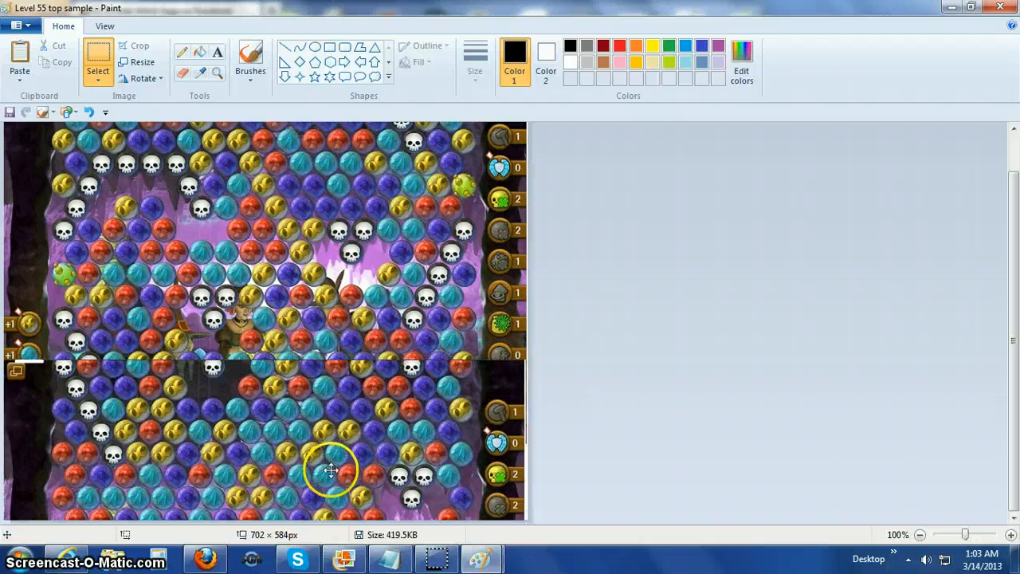
{"action": "left_click_drag", "start_coordinate": [330, 469], "coordinate": [331, 553]}
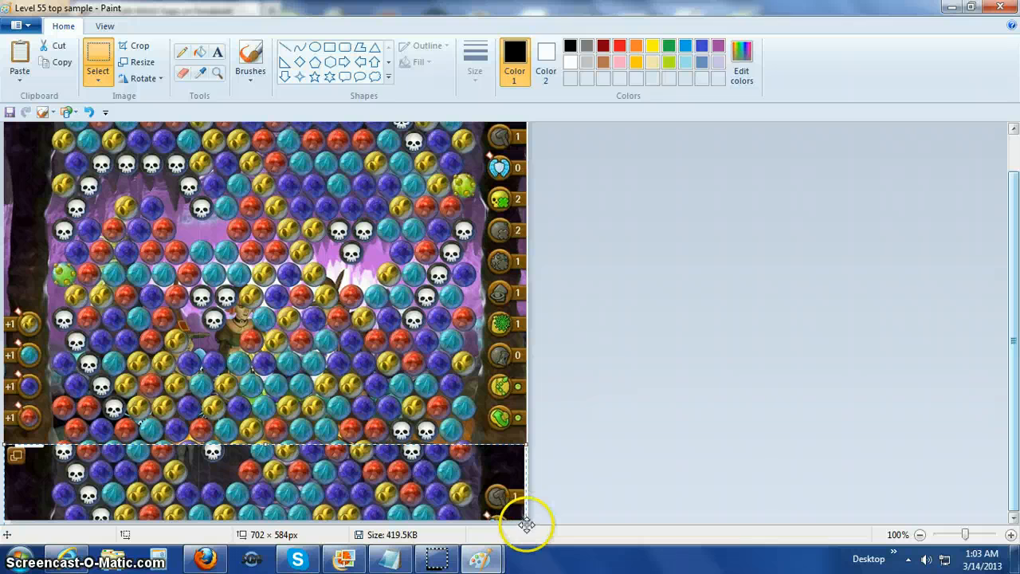
{"action": "left_click_drag", "start_coordinate": [526, 519], "coordinate": [514, 410]}
{"action": "mouse_move", "coordinate": [387, 458]}
{"action": "left_mouse_down"}
{"action": "mouse_move", "coordinate": [388, 444]}
{"action": "mouse_move", "coordinate": [391, 459]}
{"action": "mouse_move", "coordinate": [394, 449]}
{"action": "left_mouse_up"}
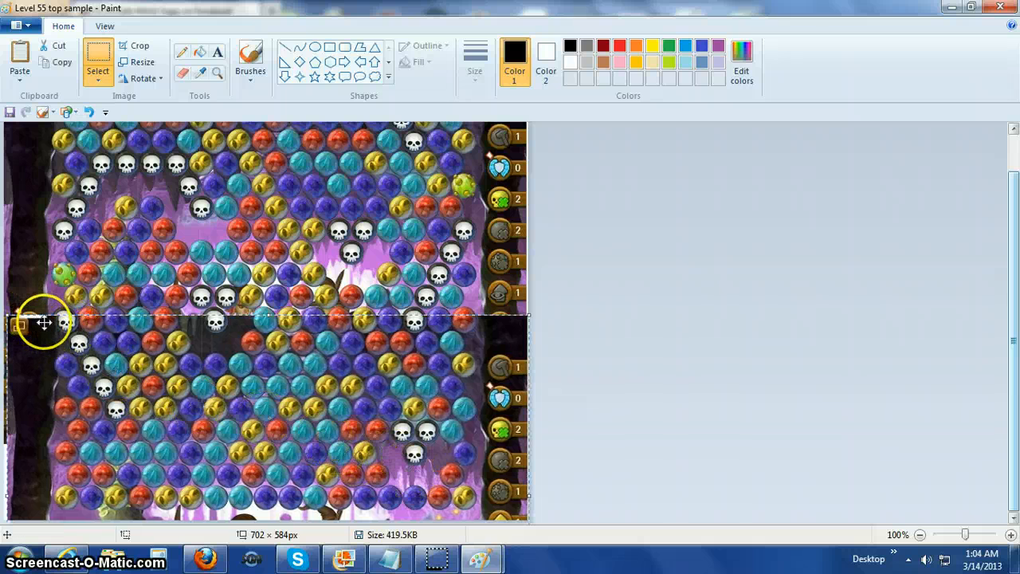
{"action": "left_click_drag", "start_coordinate": [174, 373], "coordinate": [176, 373]}
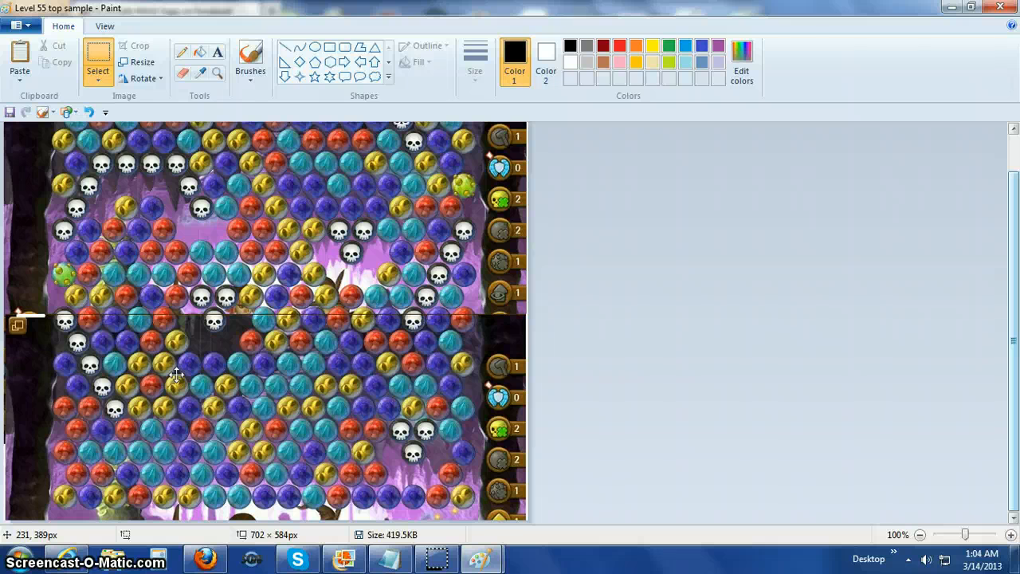
{"action": "left_click_drag", "start_coordinate": [176, 375], "coordinate": [176, 375]}
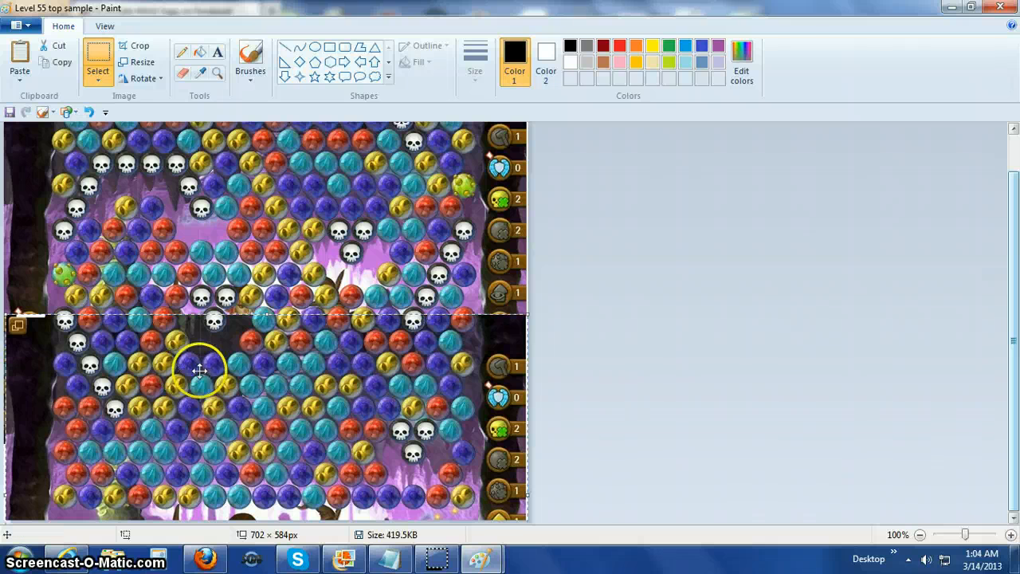
Draw a straight white line across the seam between the top and bottom images and save the picture.
{"action": "left_click", "coordinate": [623, 355]}
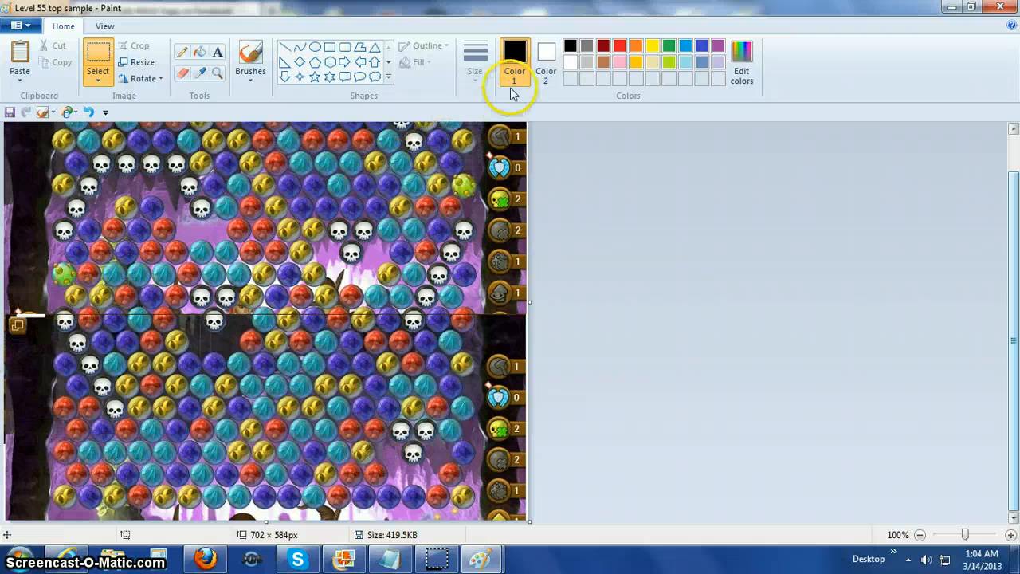
{"action": "left_click", "coordinate": [284, 50]}
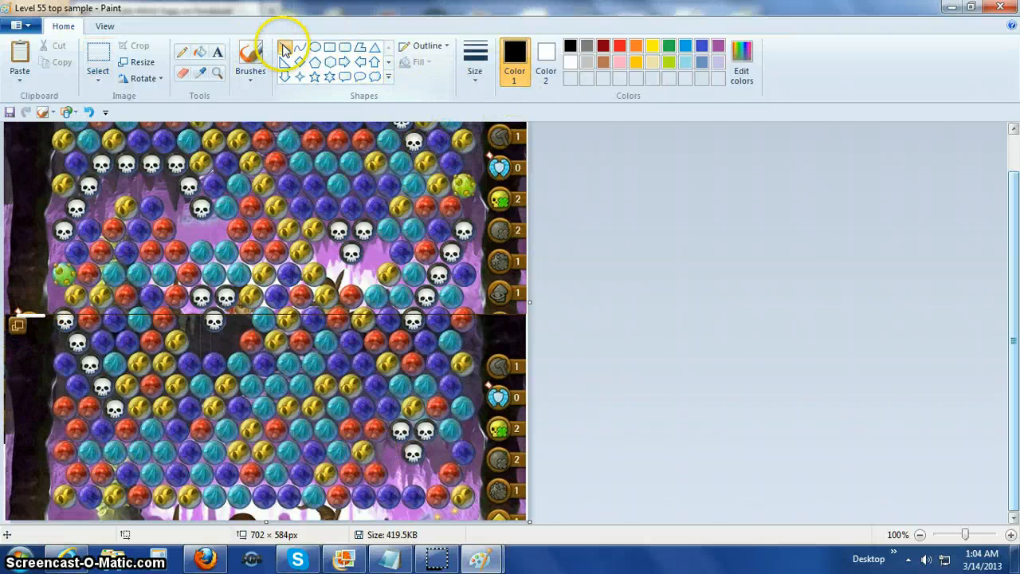
{"action": "left_click", "coordinate": [570, 62]}
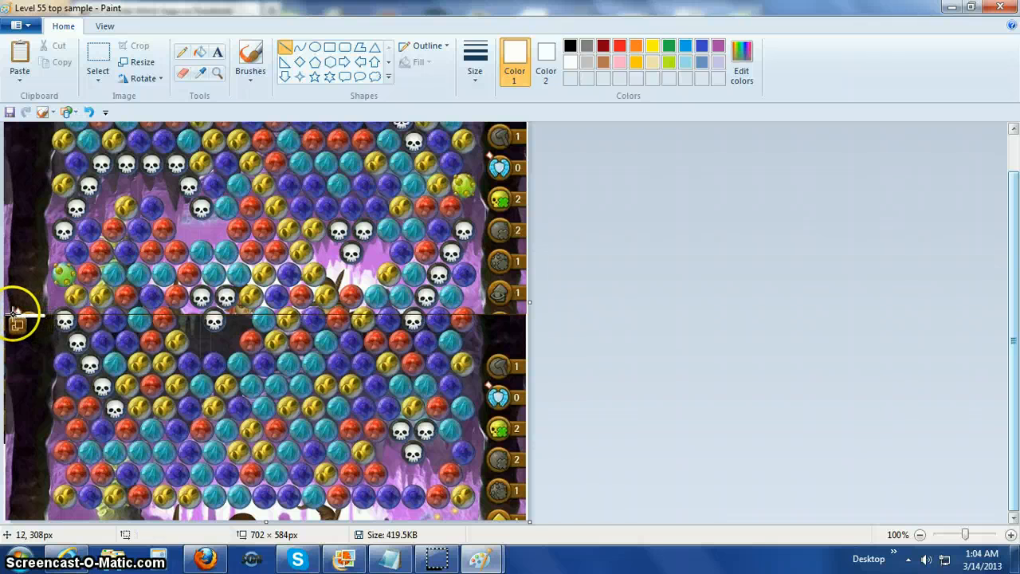
{"action": "left_click_drag", "start_coordinate": [16, 313], "coordinate": [528, 314]}
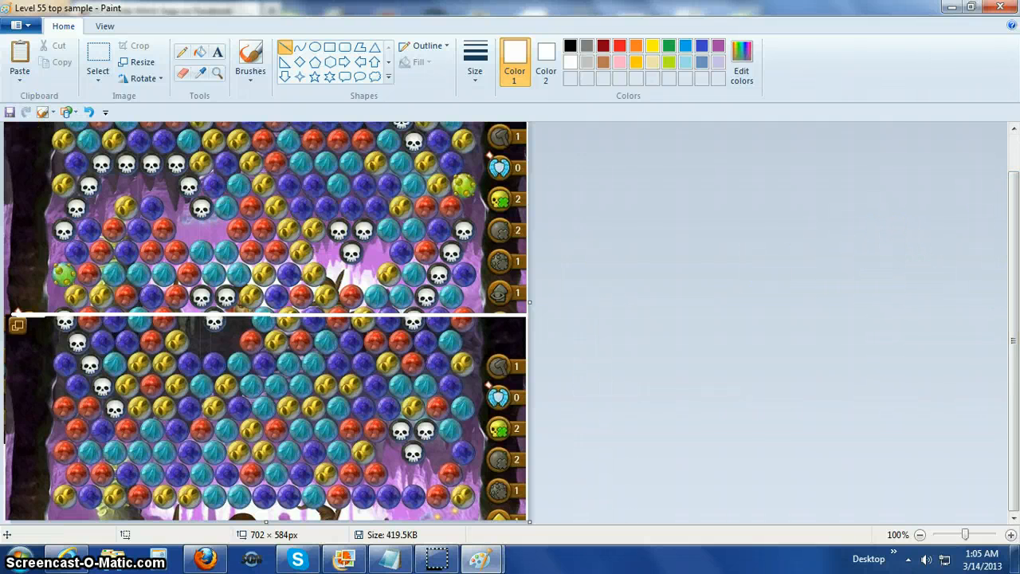
{"action": "left_click", "coordinate": [11, 112]}
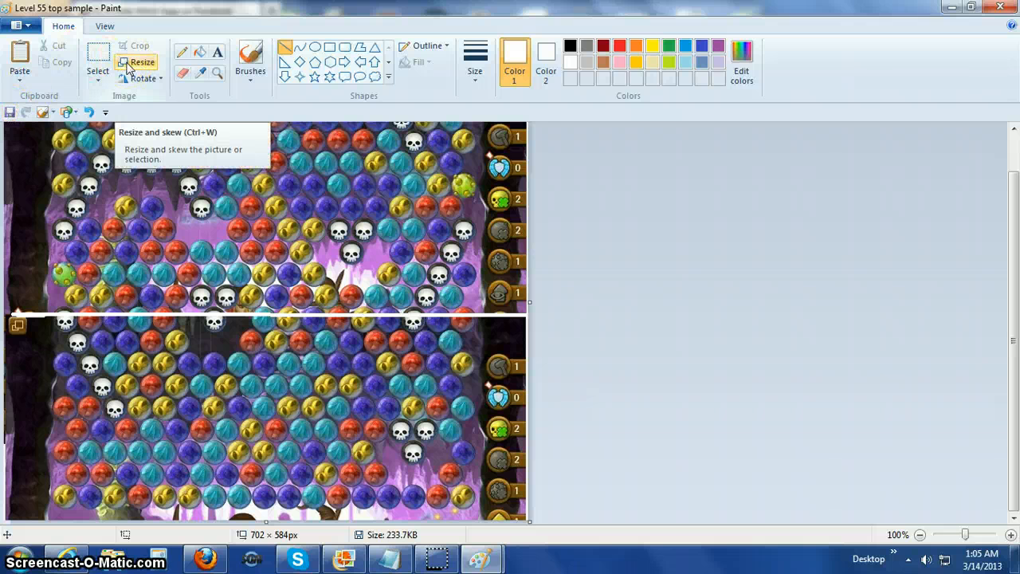
Resize the joined image by pixels to 575 px wide, keeping the aspect ratio.
{"action": "left_click", "coordinate": [127, 68]}
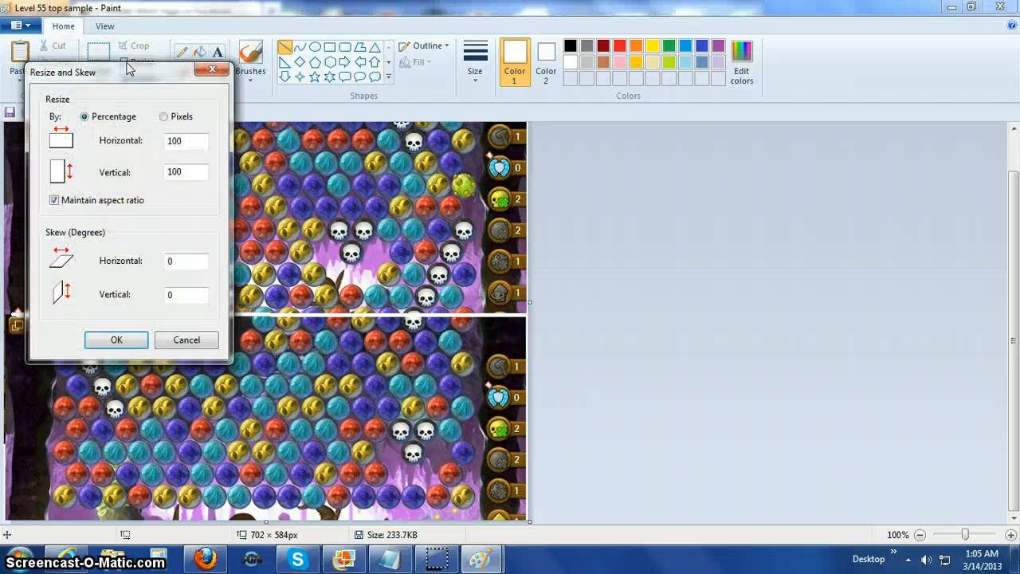
{"action": "left_click", "coordinate": [164, 117]}
{"action": "left_click_drag", "start_coordinate": [196, 141], "coordinate": [156, 141]}
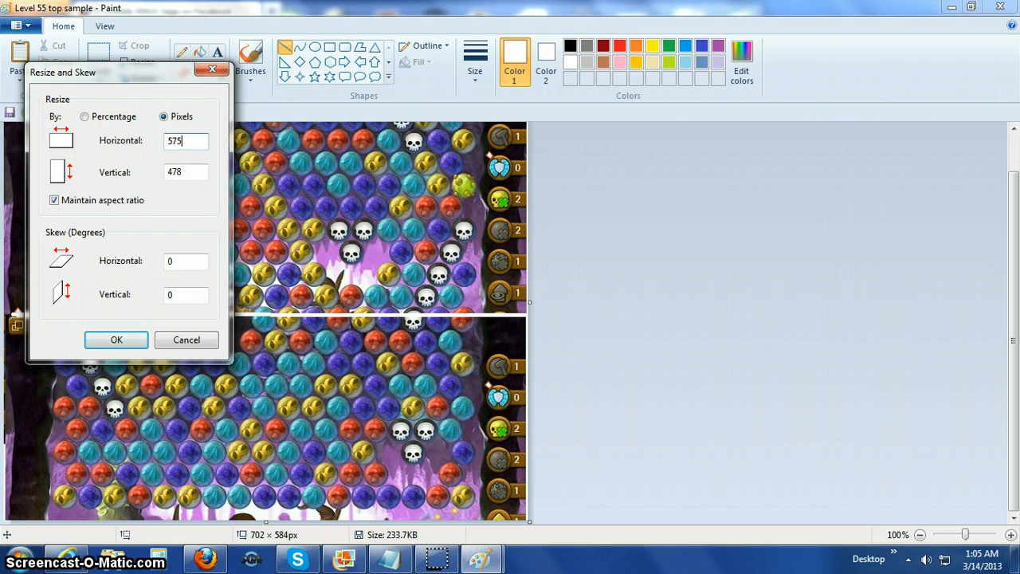
{"action": "left_click", "coordinate": [127, 338]}
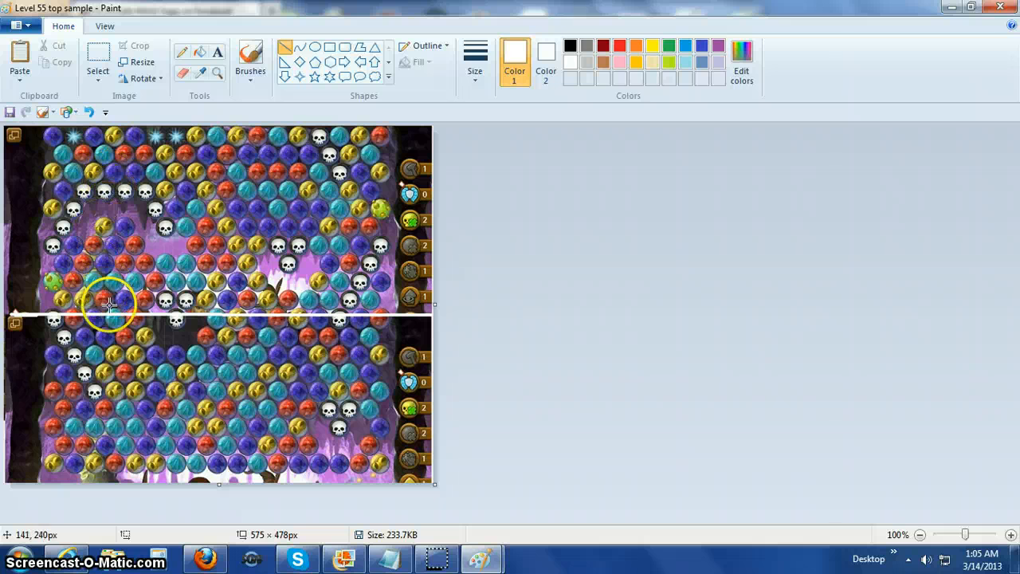
Set the shape line thickness to the thinnest option.
{"action": "left_click", "coordinate": [475, 75]}
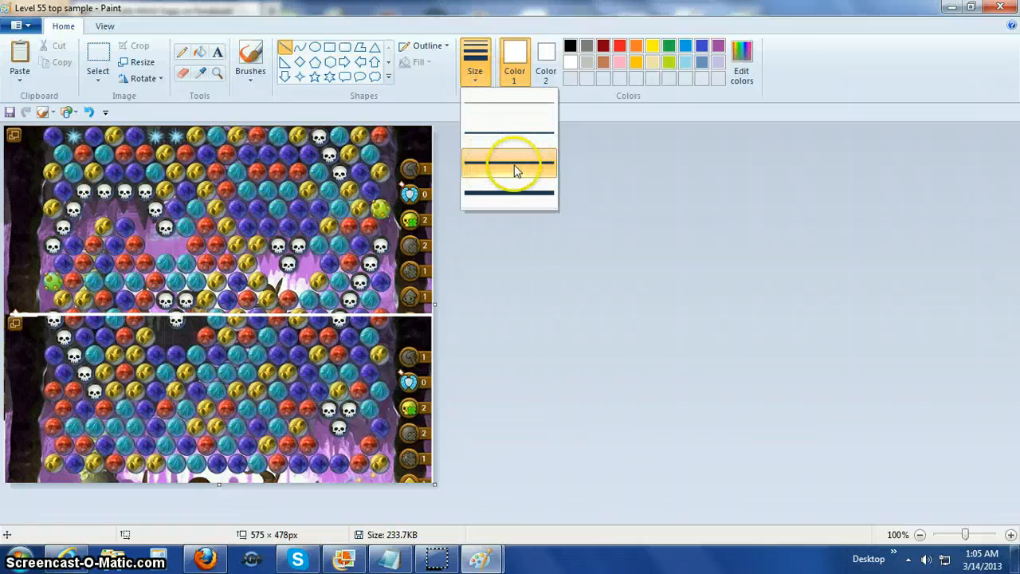
{"action": "left_click", "coordinate": [508, 109]}
{"action": "left_click", "coordinate": [520, 245]}
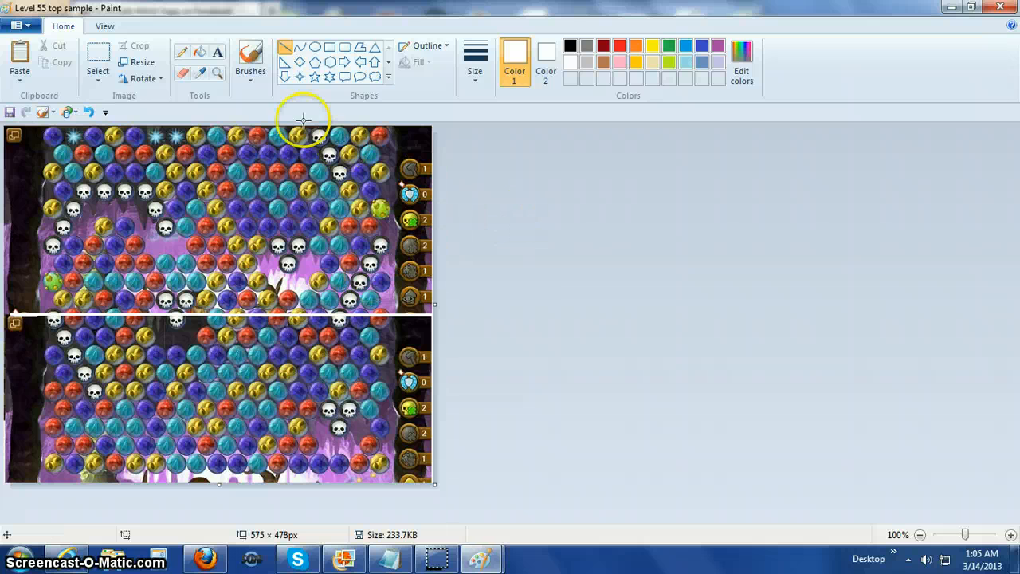
Circle the green bubble near the right edge of the upper section with a yellow 3 px oval, about 40 × 38 px.
{"action": "left_click", "coordinate": [315, 47]}
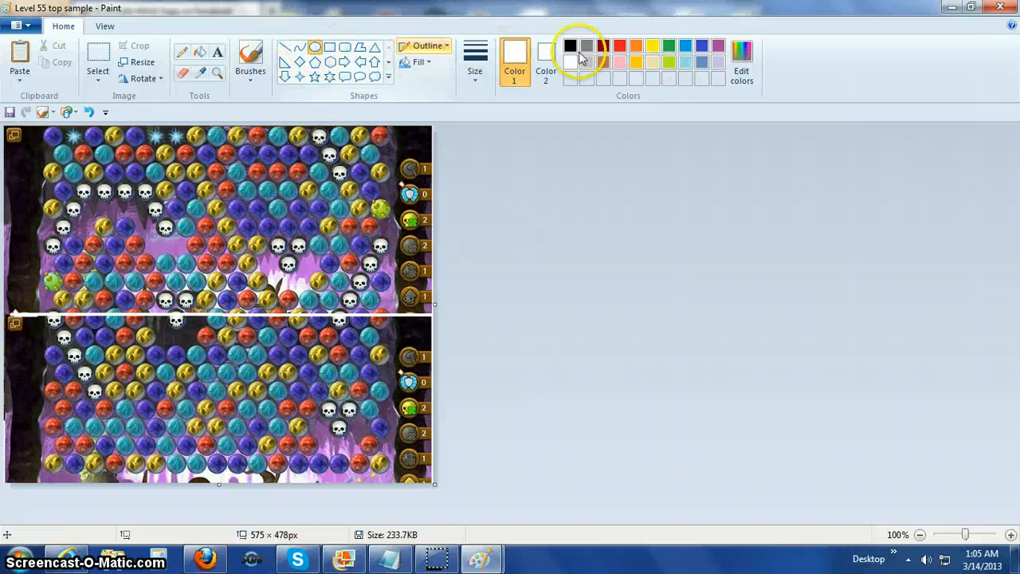
{"action": "left_click", "coordinate": [653, 46]}
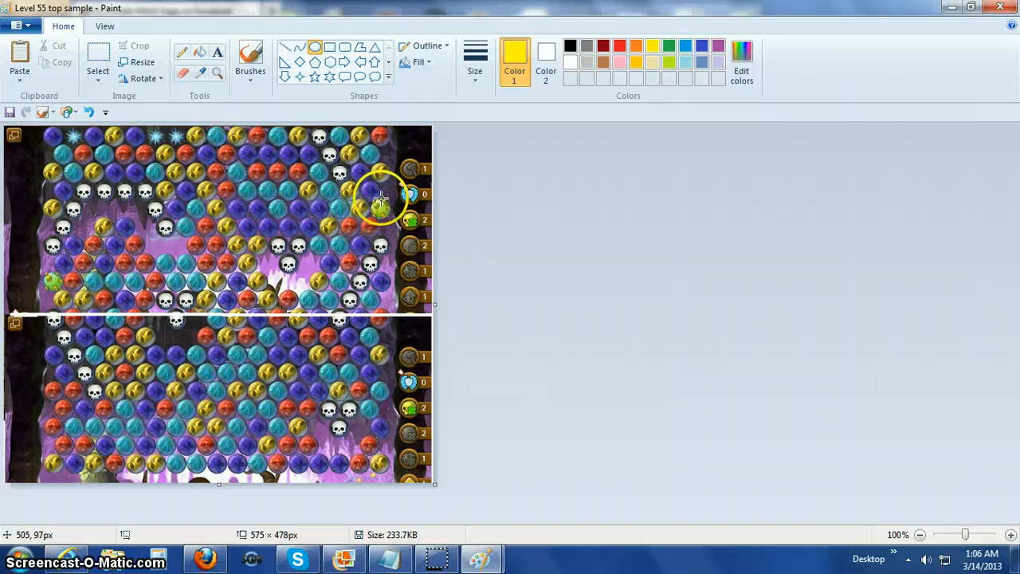
{"action": "left_click_drag", "start_coordinate": [381, 196], "coordinate": [394, 223]}
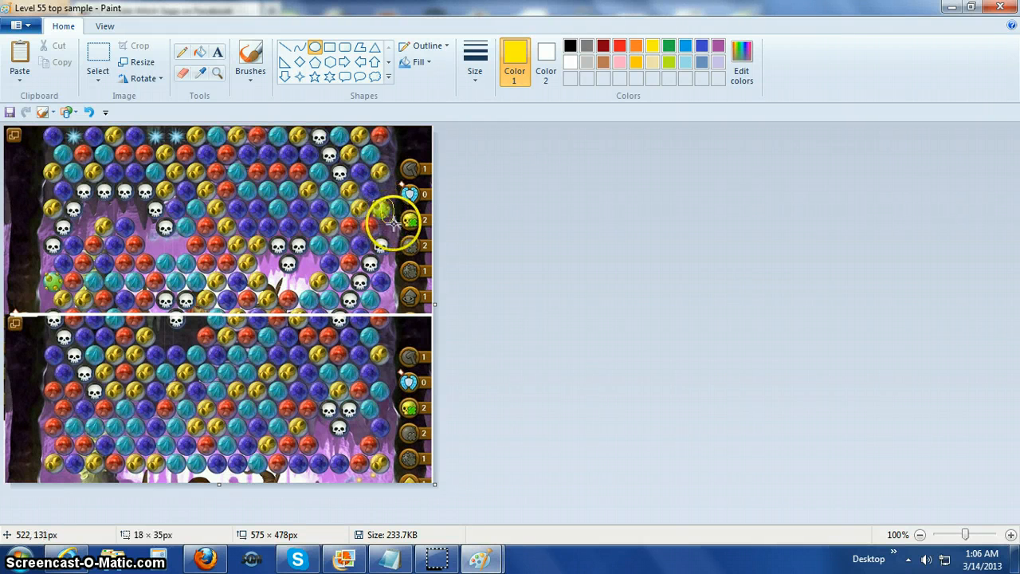
{"action": "left_click", "coordinate": [88, 111]}
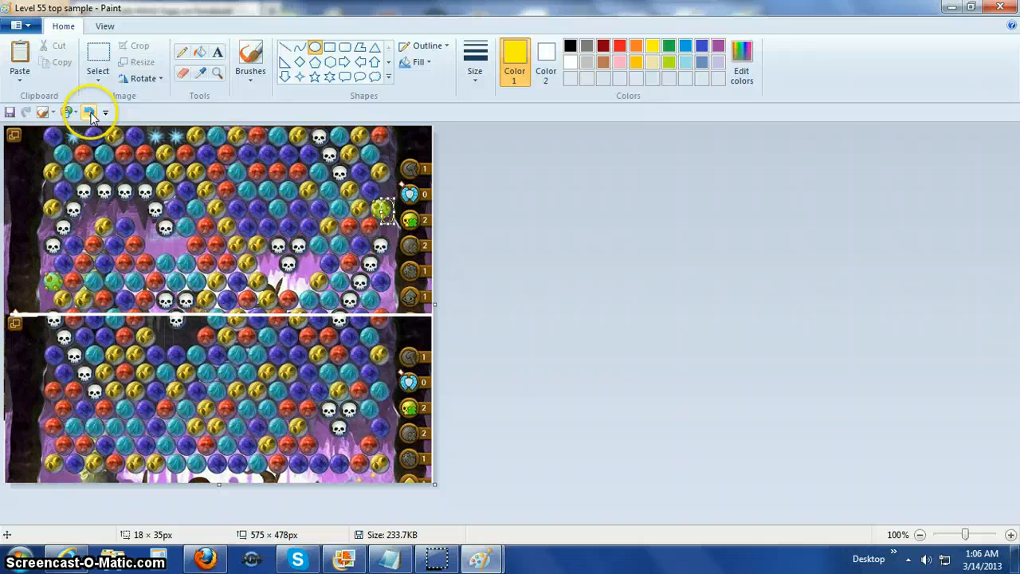
{"action": "left_click", "coordinate": [473, 58]}
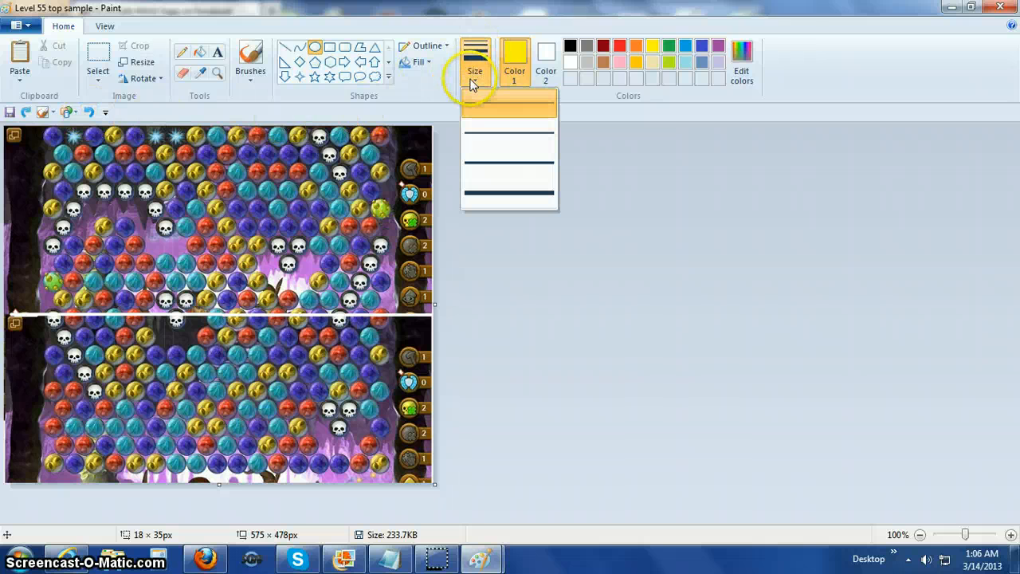
{"action": "left_click", "coordinate": [494, 137]}
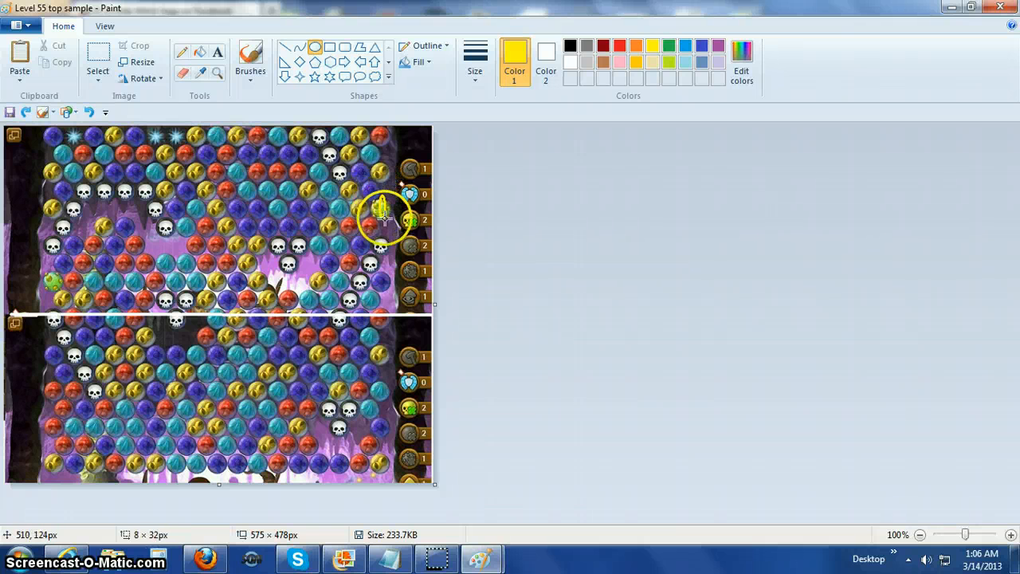
{"action": "mouse_move", "coordinate": [386, 216]}
{"action": "left_mouse_down"}
{"action": "mouse_move", "coordinate": [379, 209]}
{"action": "mouse_move", "coordinate": [393, 209]}
{"action": "left_mouse_up"}
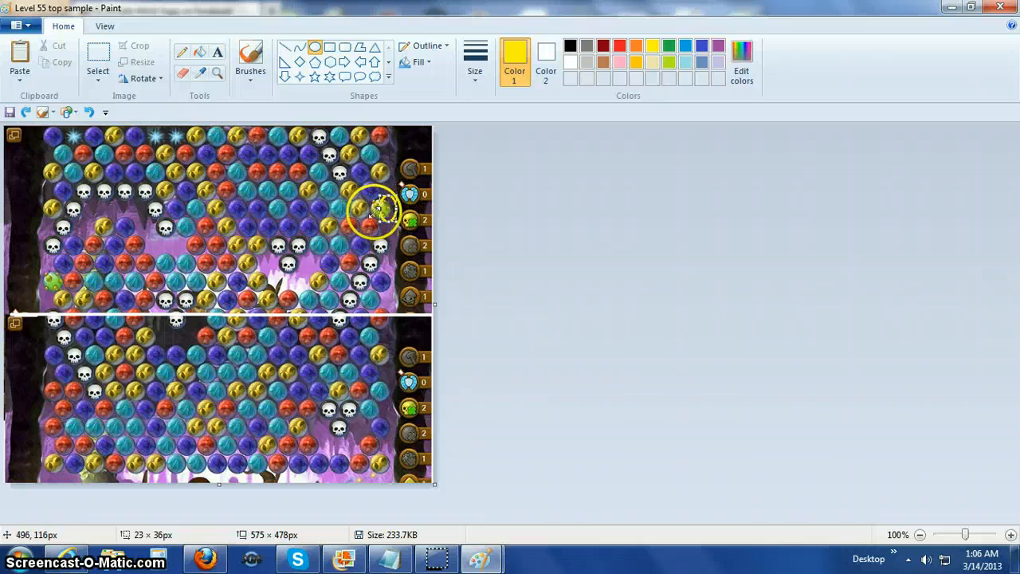
{"action": "mouse_move", "coordinate": [377, 216]}
{"action": "left_mouse_down"}
{"action": "mouse_move", "coordinate": [366, 210]}
{"action": "mouse_move", "coordinate": [384, 221]}
{"action": "left_mouse_up"}
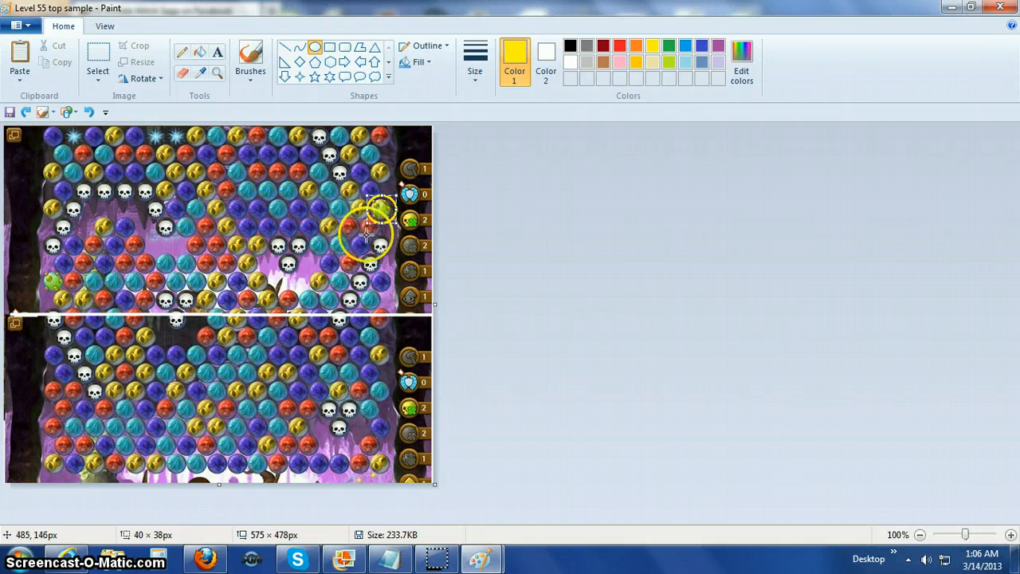
{"action": "left_click", "coordinate": [56, 274]}
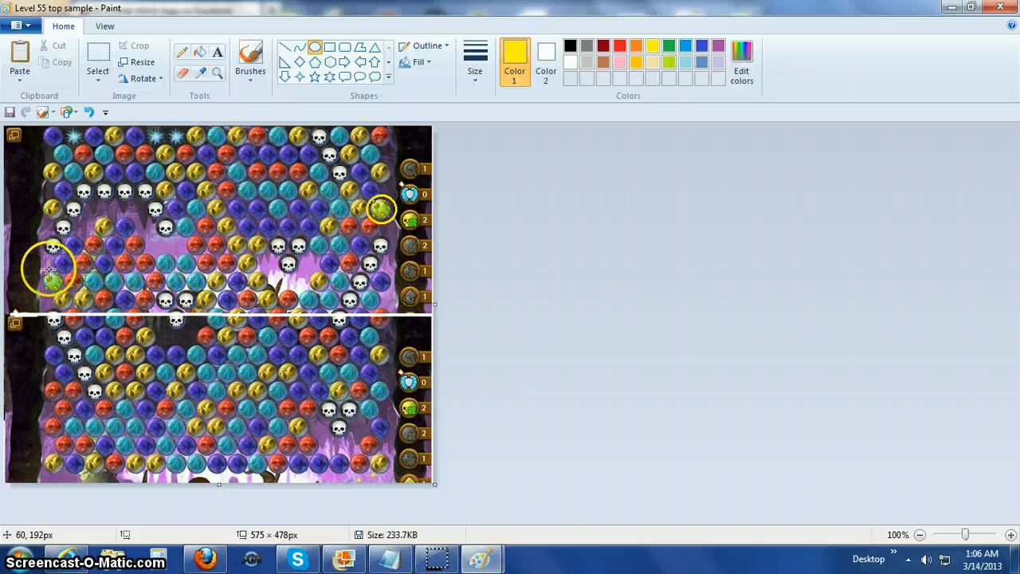
Circle the green bubble near the left edge of the upper section with a yellow oval, about 42 × 41 px.
{"action": "left_click_drag", "start_coordinate": [46, 268], "coordinate": [61, 282]}
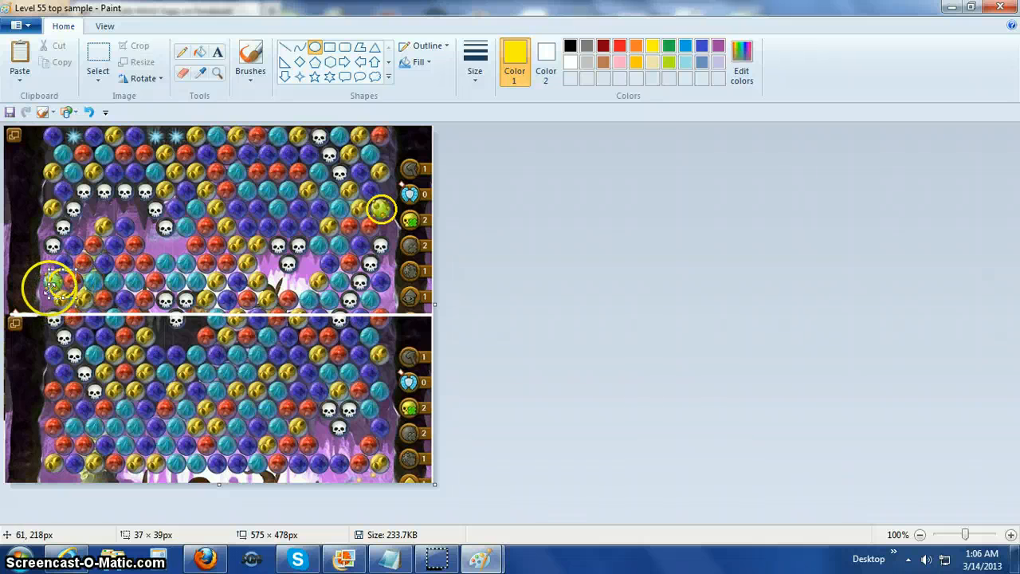
{"action": "left_click_drag", "start_coordinate": [38, 284], "coordinate": [51, 300]}
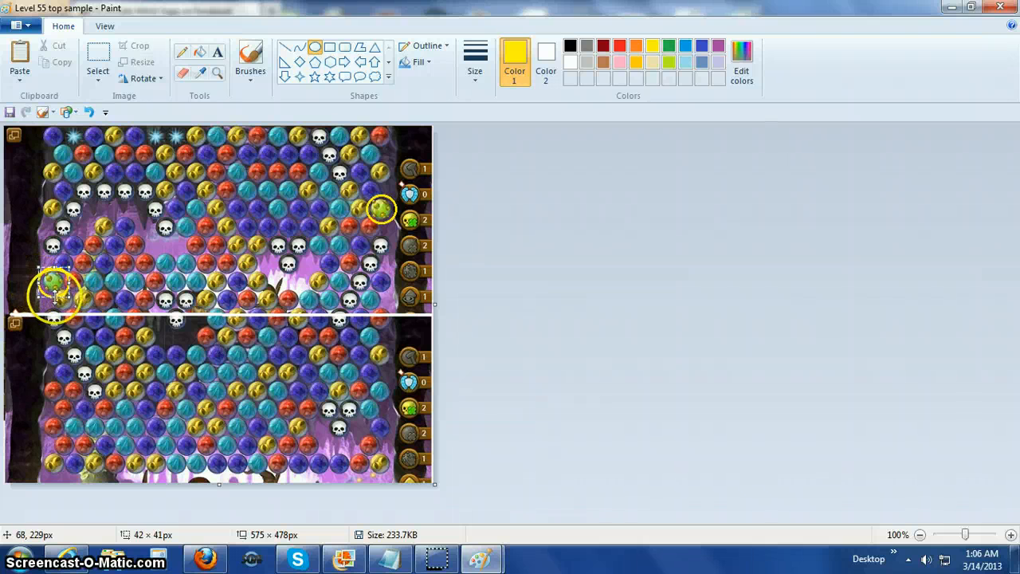
{"action": "left_click", "coordinate": [84, 334]}
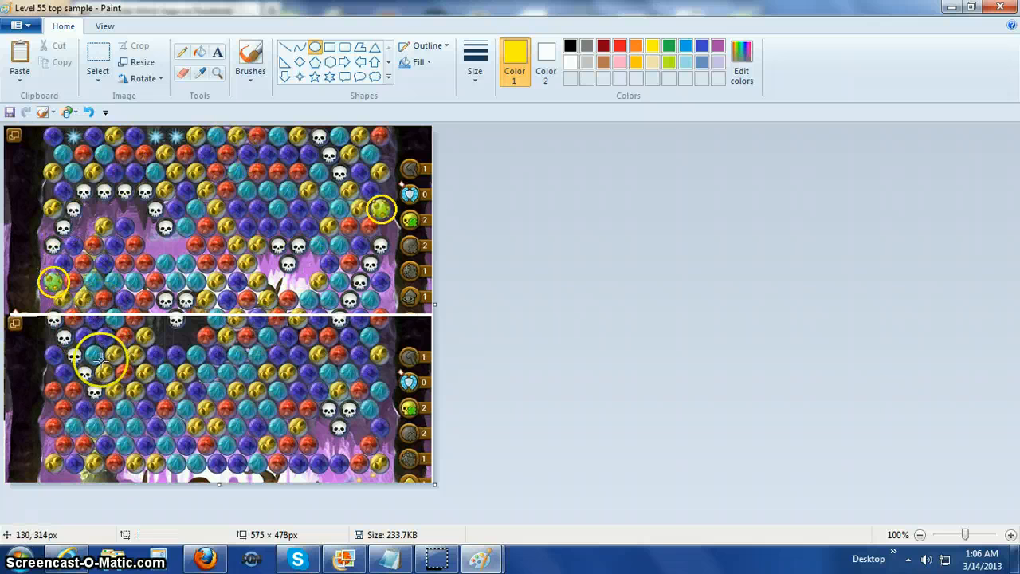
Add the yellow text "Level 55" in the lower-left part of the joined image and save the picture.
{"action": "left_click", "coordinate": [216, 54]}
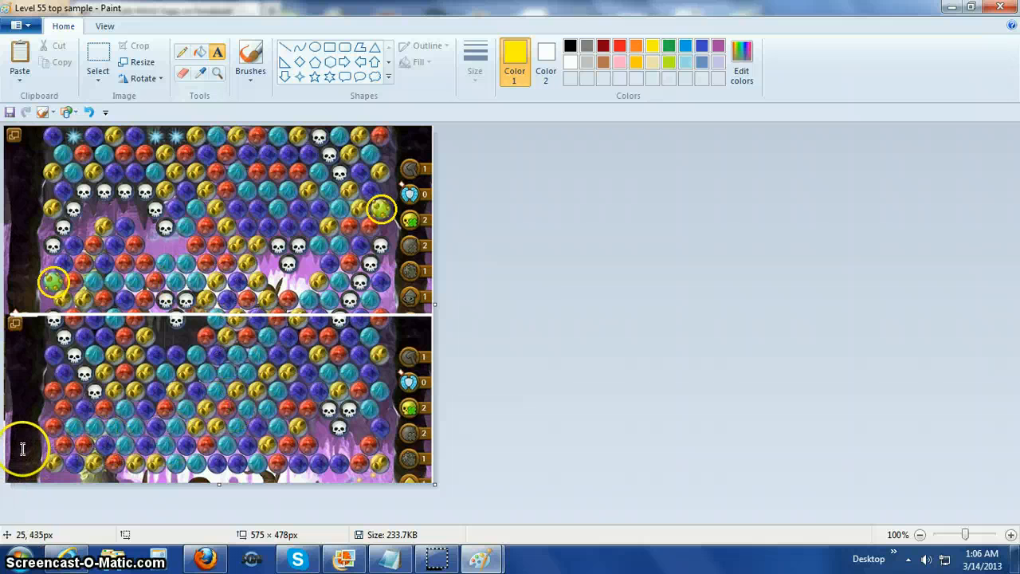
{"action": "left_click", "coordinate": [19, 418]}
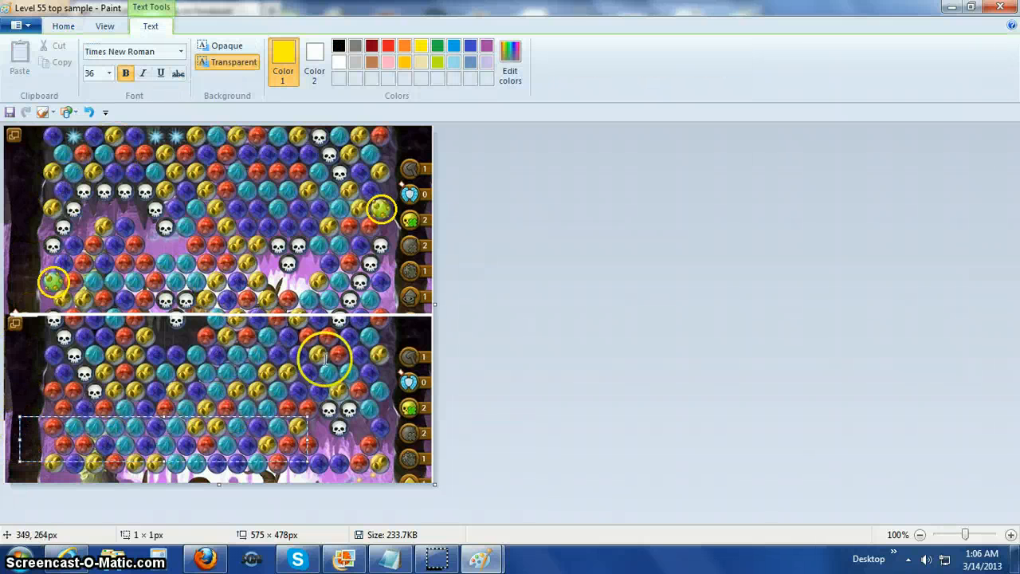
{"action": "type", "text": "Level 55"}
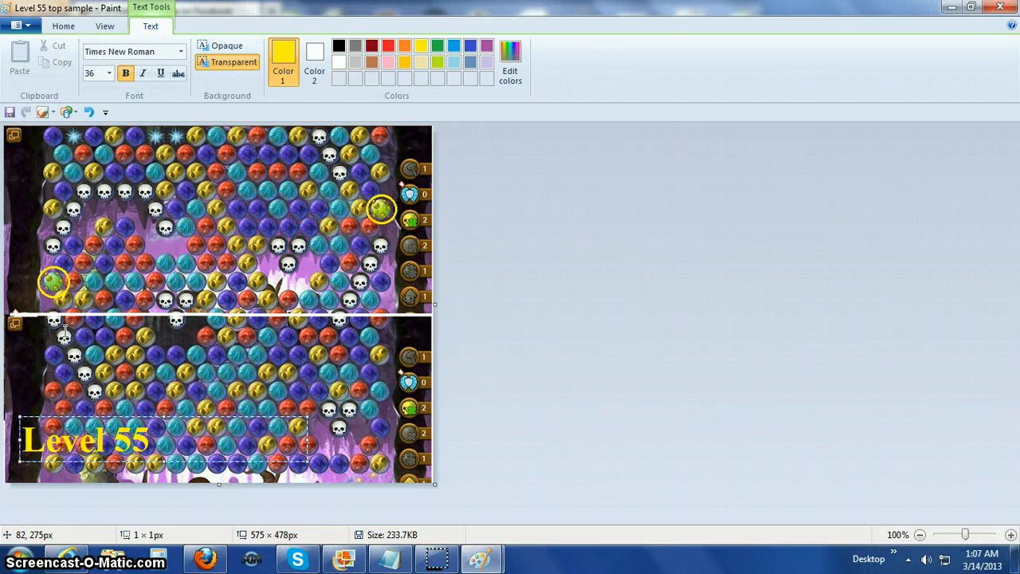
{"action": "left_click", "coordinate": [9, 113]}
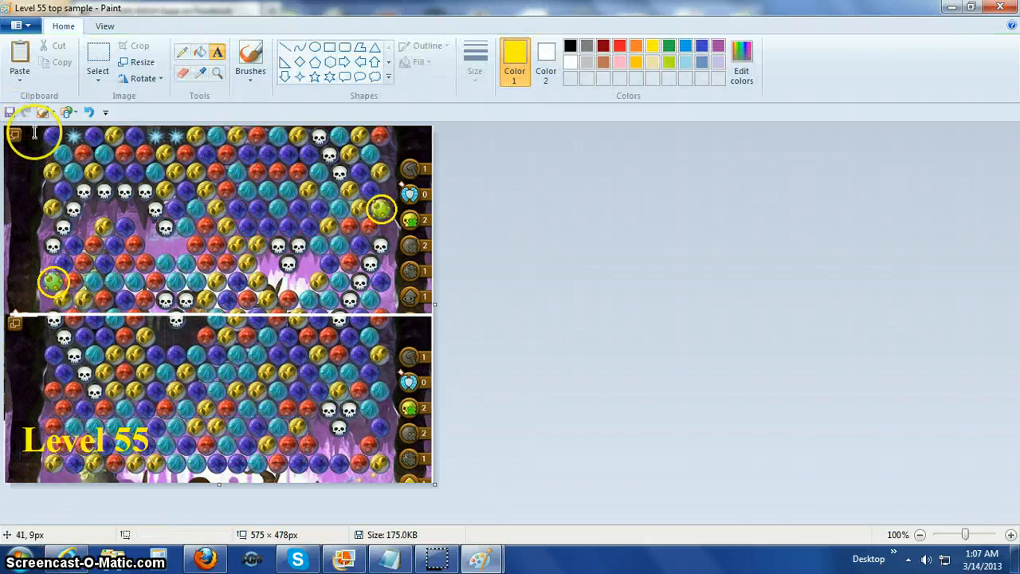
Undo the "Level 55" text and crop the joined image to the bubble field, about 493 × 476 px.
{"action": "left_click", "coordinate": [96, 60]}
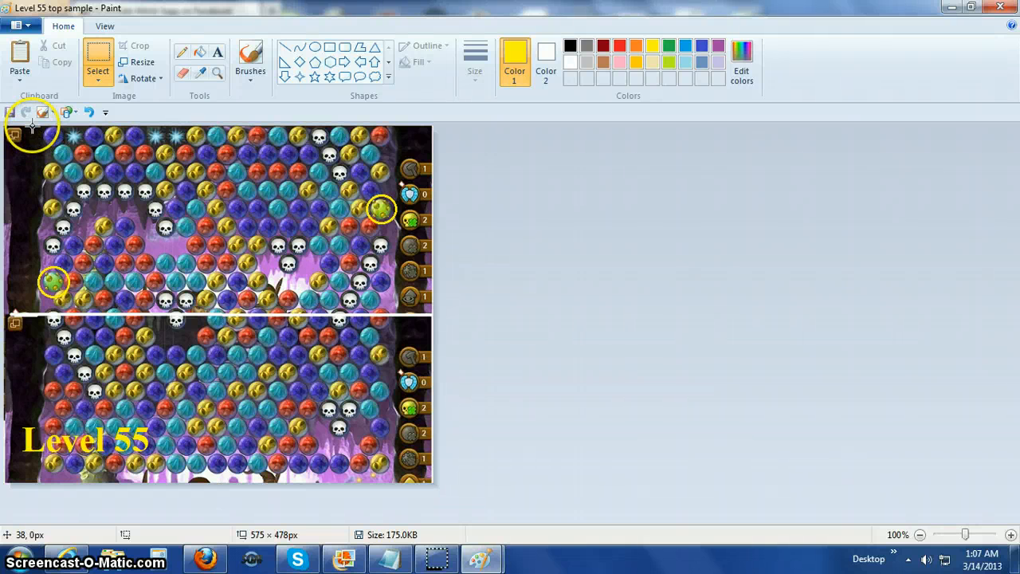
{"action": "left_click_drag", "start_coordinate": [32, 125], "coordinate": [33, 178]}
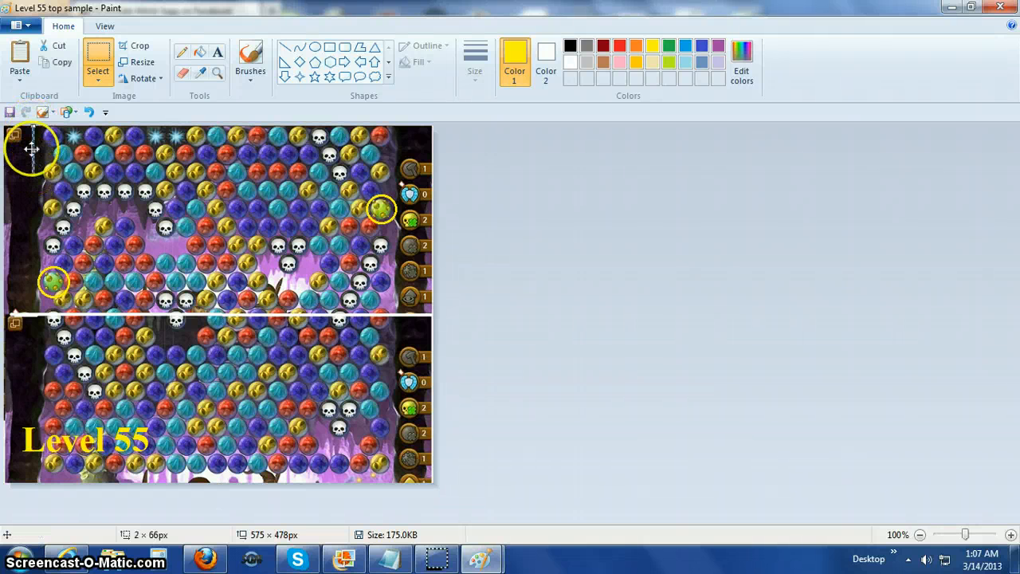
{"action": "left_click", "coordinate": [89, 112]}
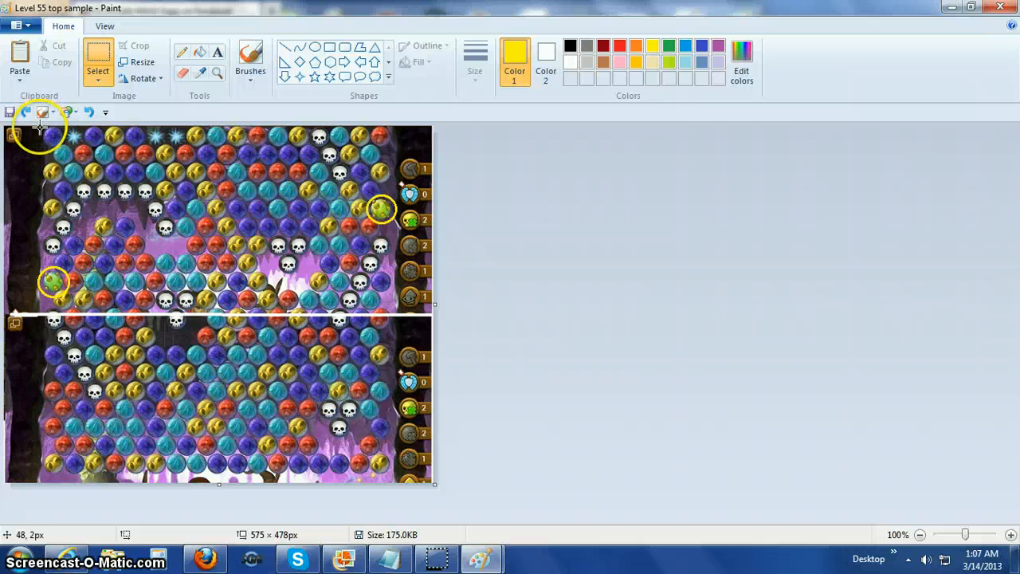
{"action": "left_click_drag", "start_coordinate": [38, 128], "coordinate": [402, 481]}
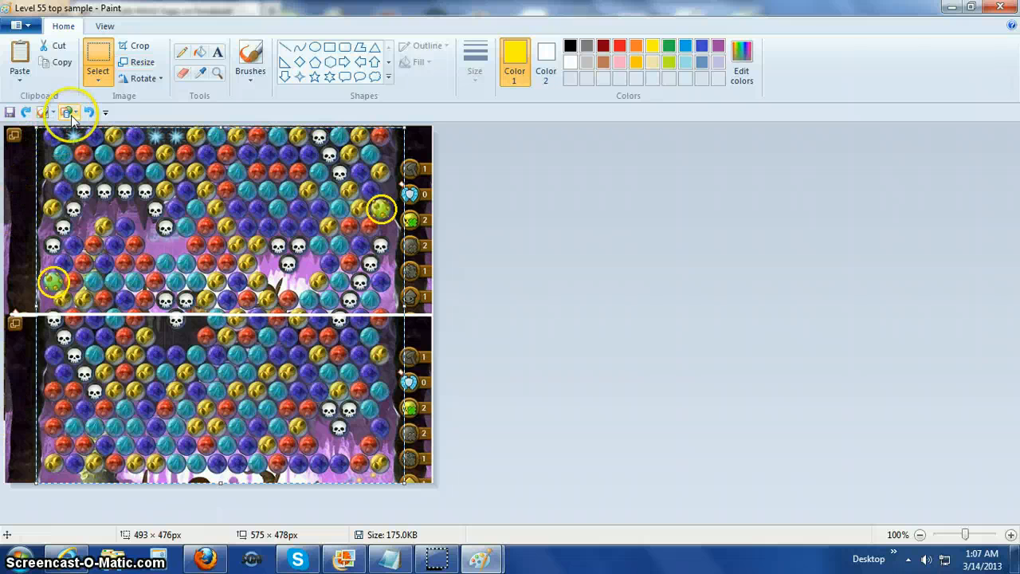
{"action": "left_click", "coordinate": [135, 47]}
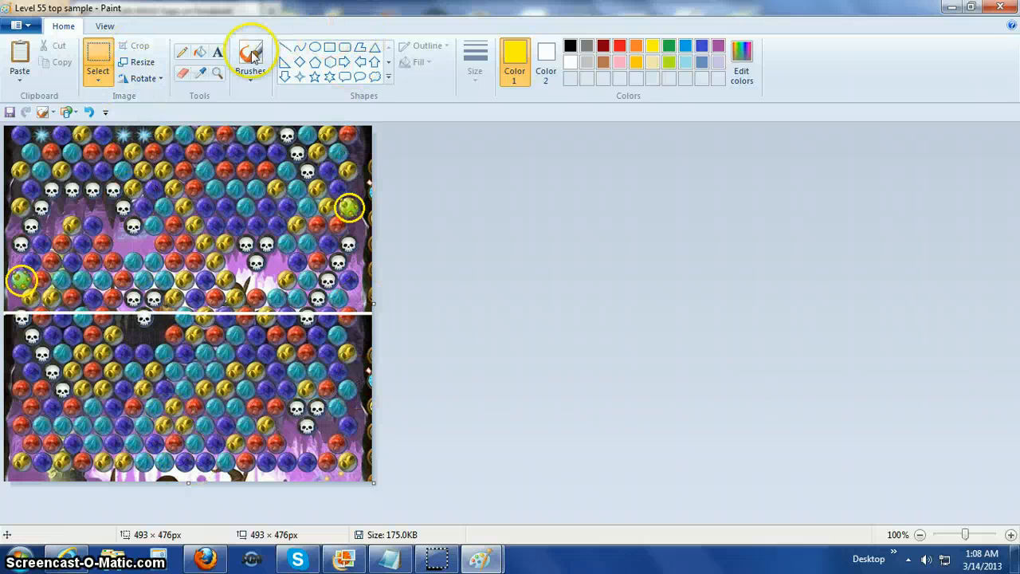
Add the text "Level 55" in yellow bold Times New Roman 36 at the lower-left corner of the cropped image.
{"action": "left_click", "coordinate": [217, 52]}
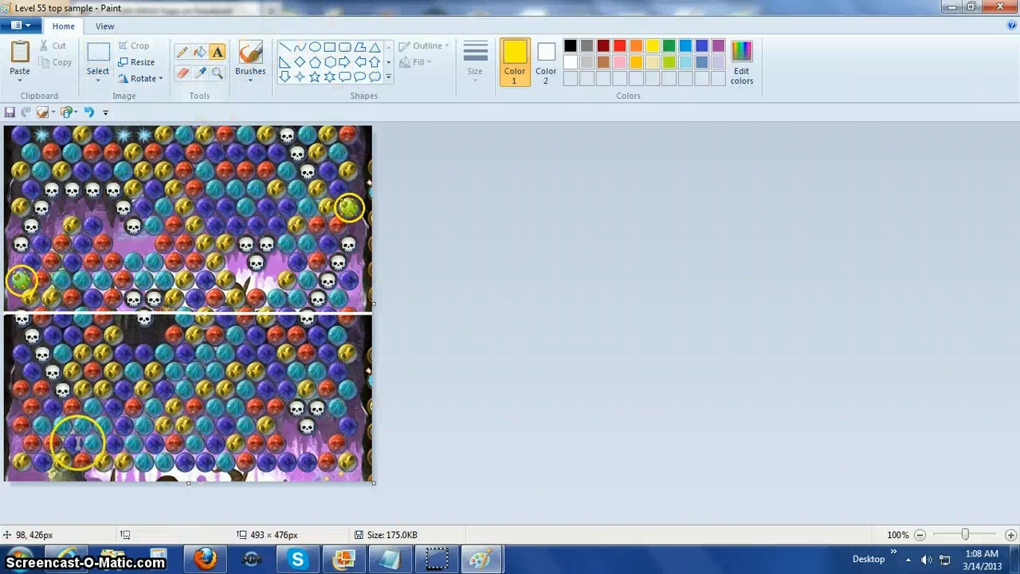
{"action": "left_click", "coordinate": [23, 434]}
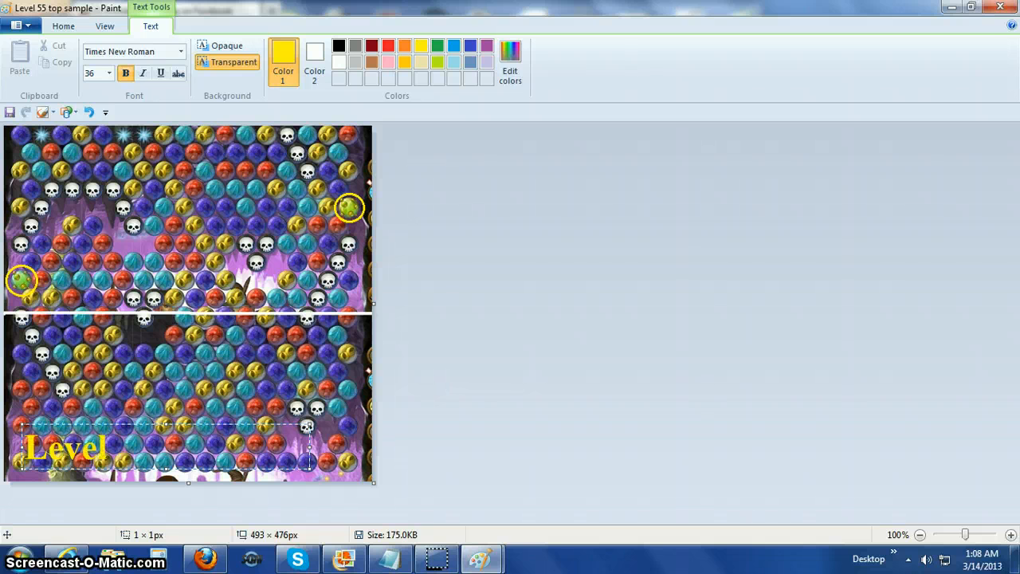
{"action": "type", "text": "55"}
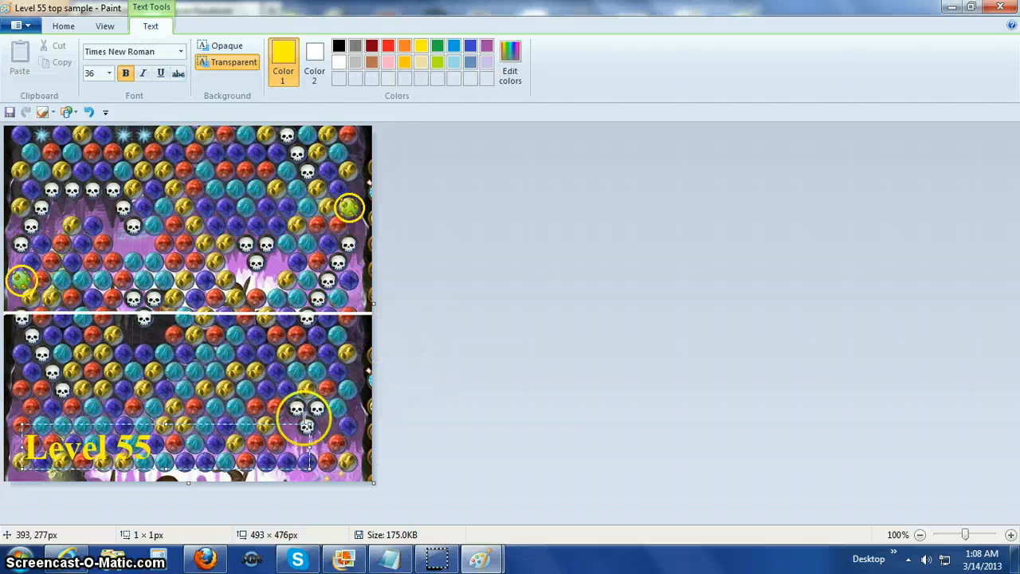
{"action": "left_click", "coordinate": [353, 433]}
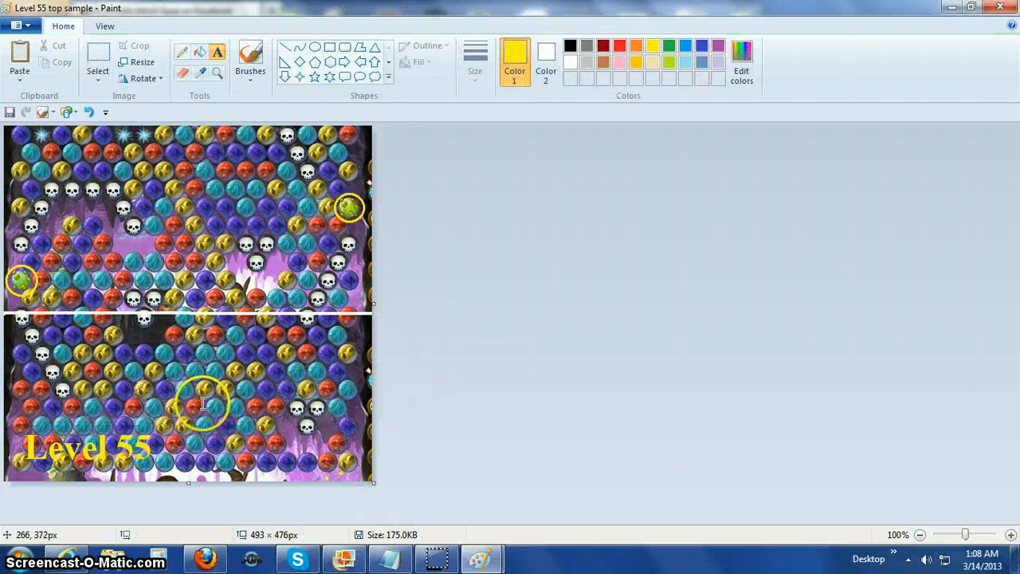
Check the joined image's size in pixels with the Resize and Skew settings and save the labelled picture.
{"action": "left_click", "coordinate": [137, 62]}
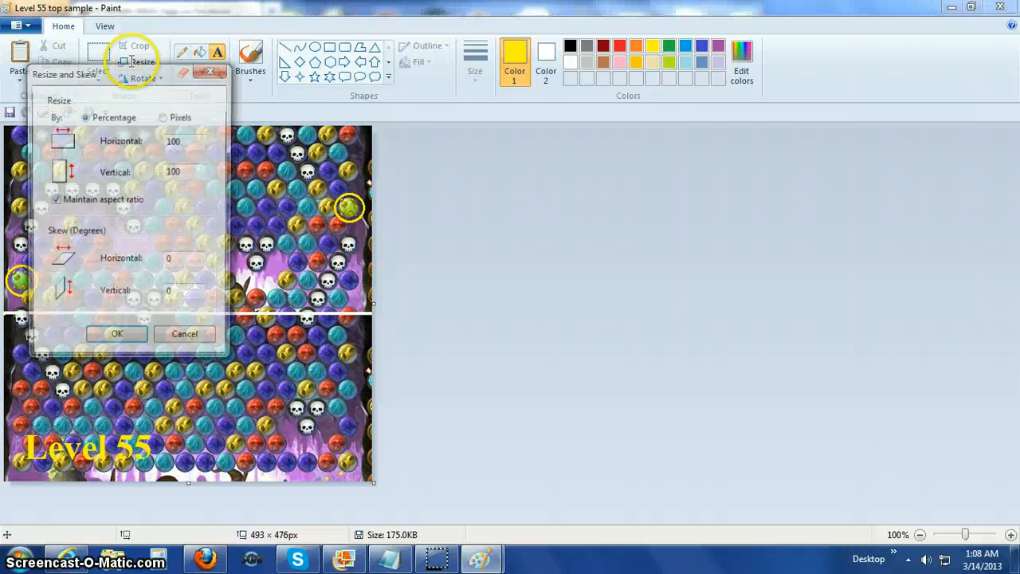
{"action": "left_click", "coordinate": [165, 118]}
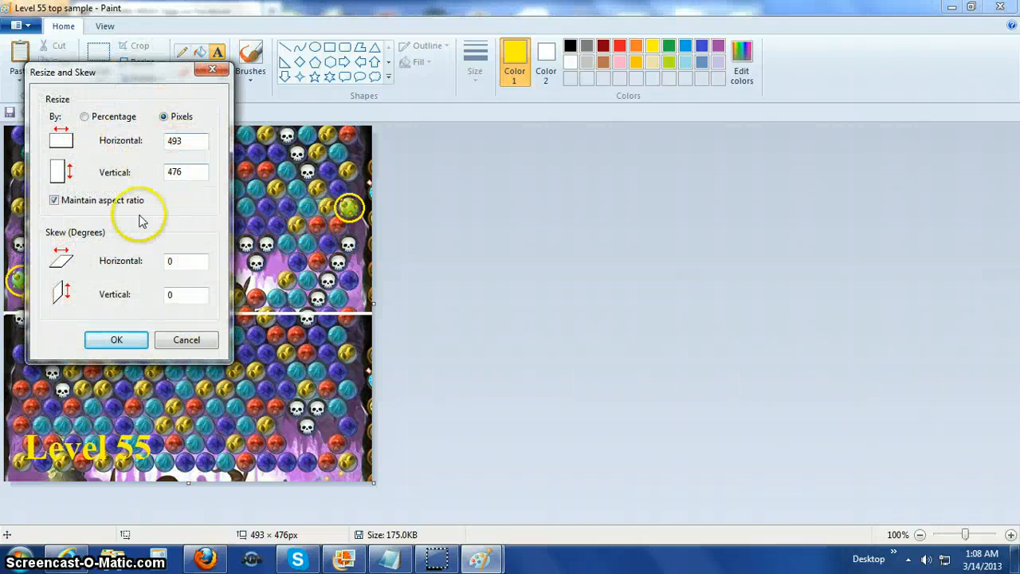
{"action": "left_click", "coordinate": [117, 340]}
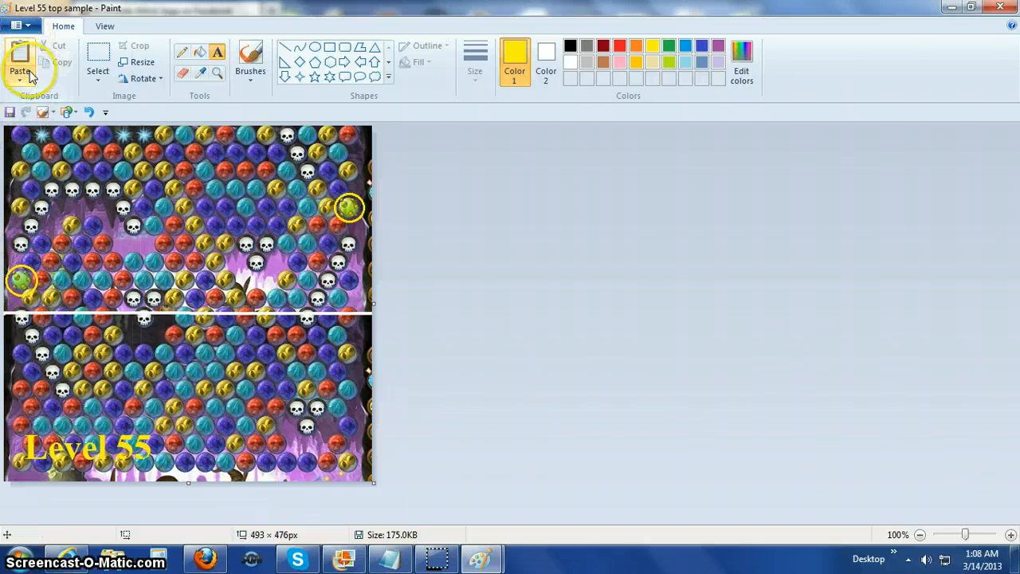
{"action": "left_click", "coordinate": [10, 112]}
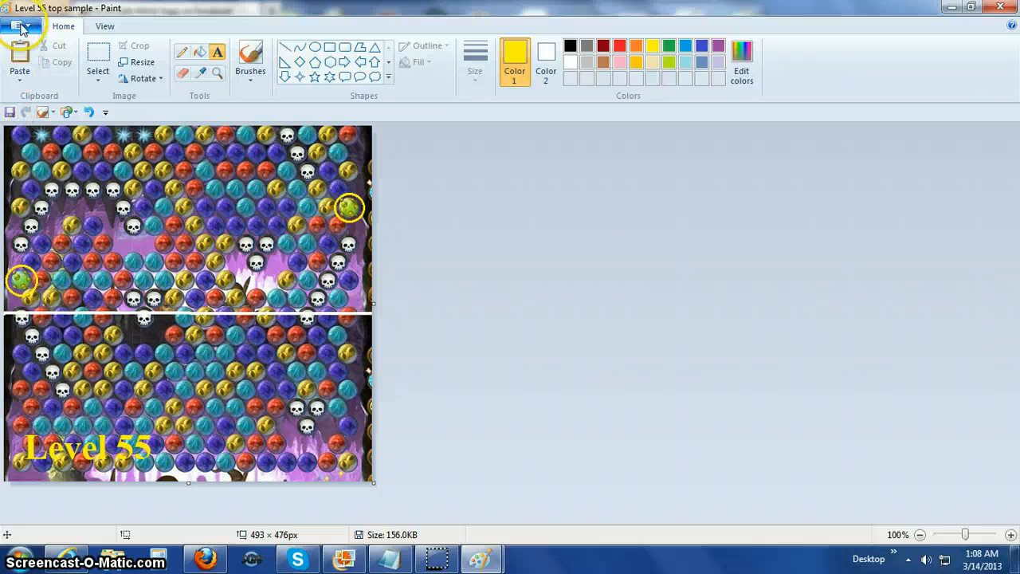
Open the existing "level 55 scrolling.jpg" picture, prefixed with the author's first name, from the Documents library.
{"action": "left_click", "coordinate": [23, 27]}
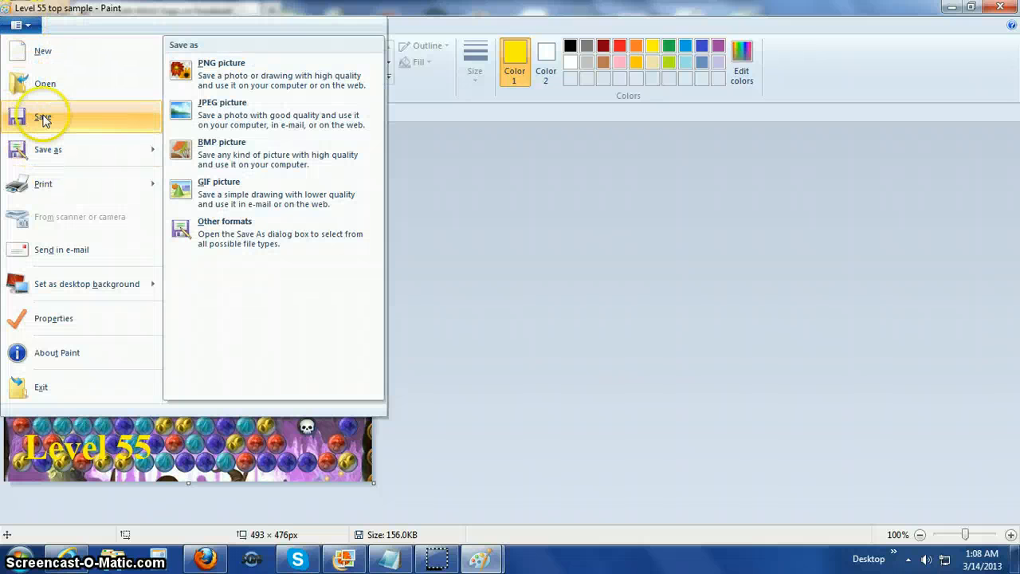
{"action": "left_click", "coordinate": [44, 84]}
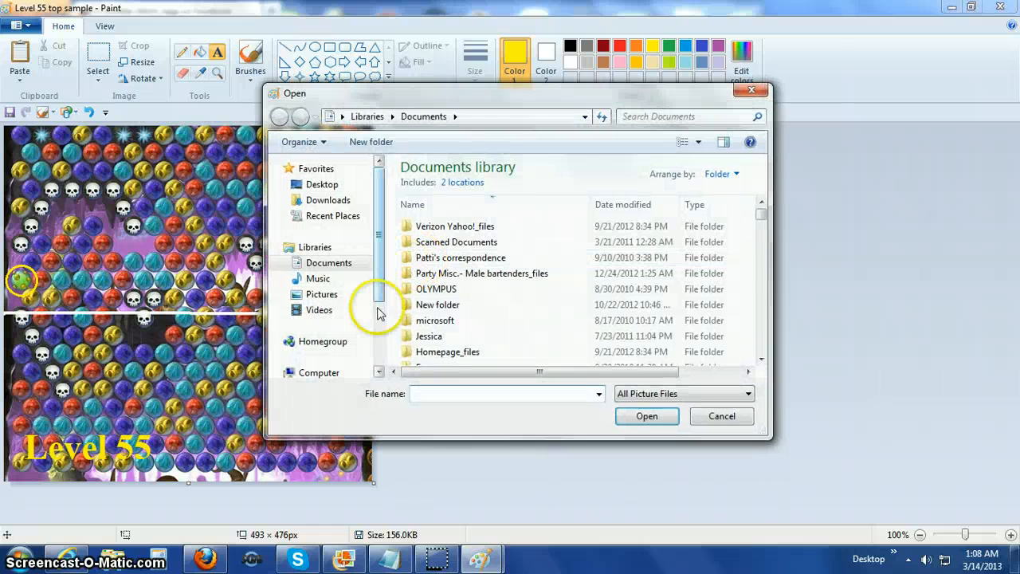
{"action": "type", "text": "Pat"}
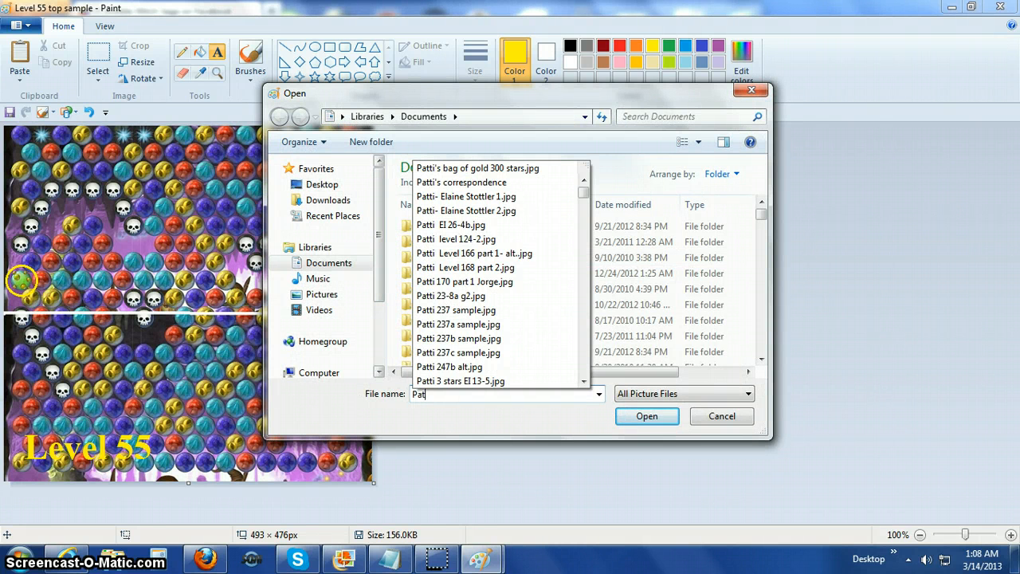
{"action": "type", "text": "ti Le"}
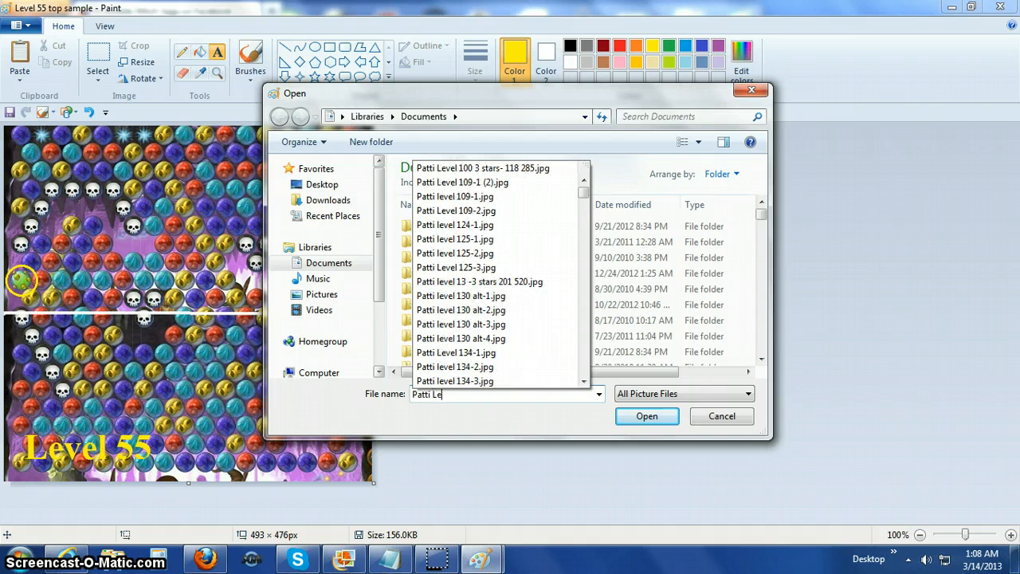
{"action": "type", "text": "vel 55"}
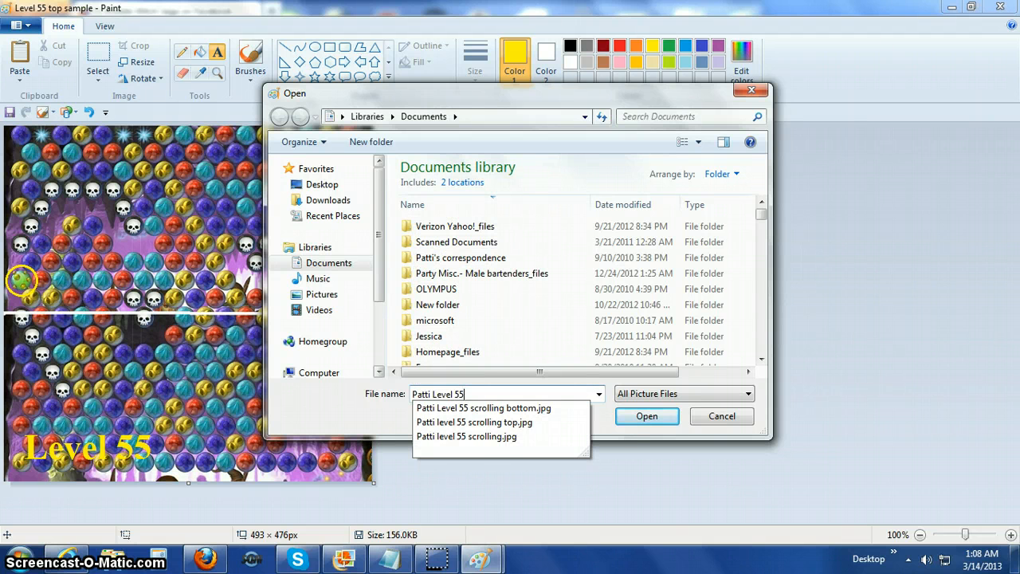
{"action": "left_click", "coordinate": [475, 437]}
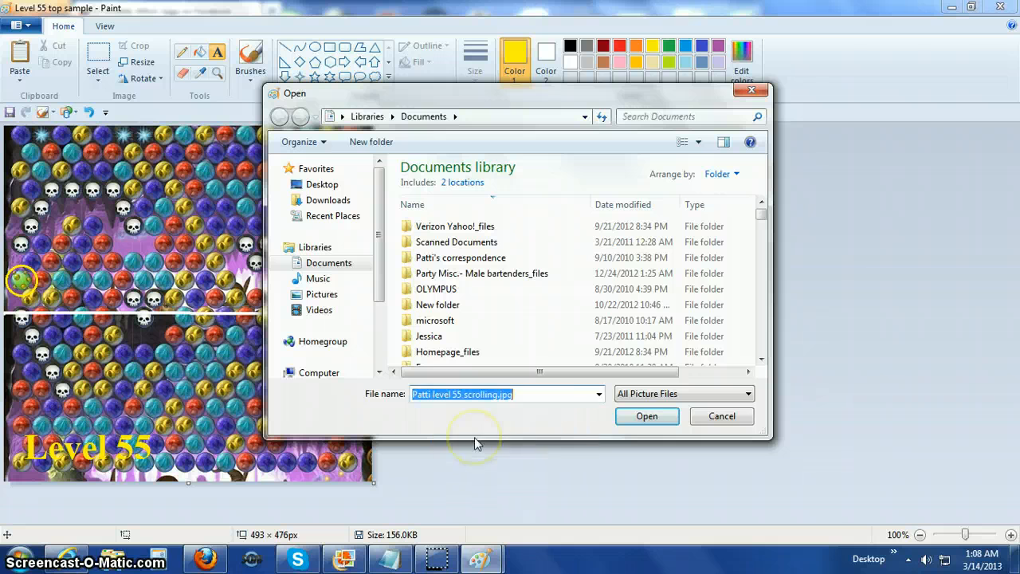
{"action": "left_click", "coordinate": [647, 416]}
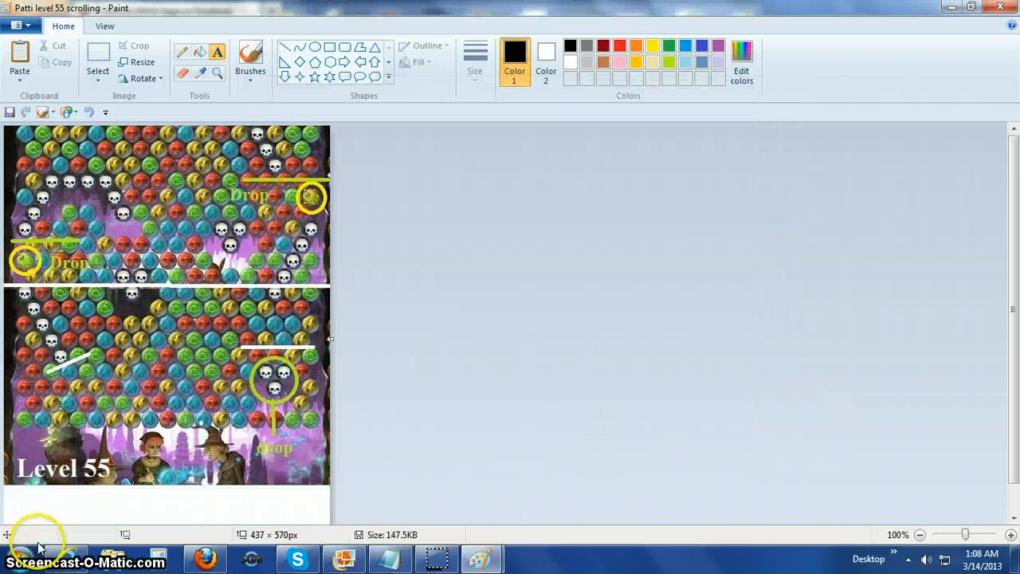